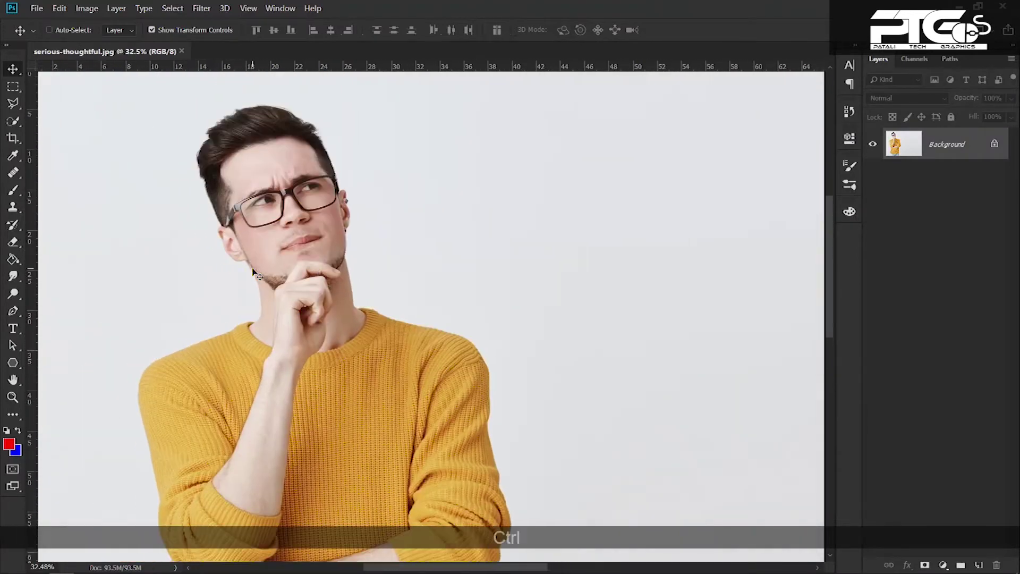
Select the whole man, from hair to jeans, with the Quick Selection tool and check the edge around his head.
{"action": "scroll", "coordinate": [255, 271], "scroll_direction": "left", "scroll_amount": 3}
{"action": "scroll", "coordinate": [405, 175], "scroll_direction": "down", "scroll_amount": 1}
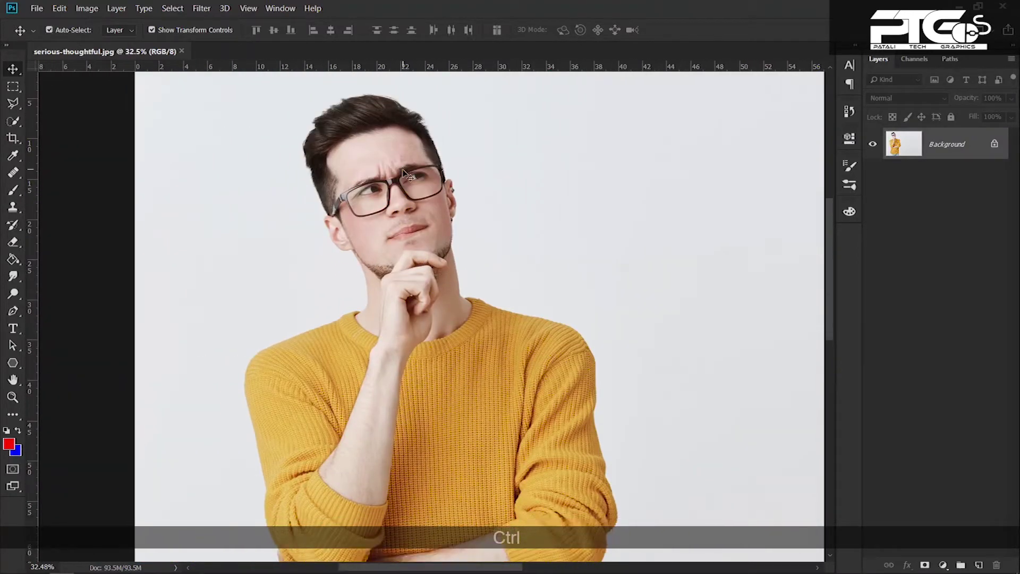
{"action": "left_click", "coordinate": [14, 121]}
{"action": "mouse_move", "coordinate": [280, 130]}
{"action": "left_mouse_down"}
{"action": "mouse_move", "coordinate": [350, 128]}
{"action": "mouse_move", "coordinate": [348, 198]}
{"action": "left_mouse_up"}
{"action": "mouse_move", "coordinate": [391, 157]}
{"action": "left_mouse_down"}
{"action": "mouse_move", "coordinate": [435, 226]}
{"action": "mouse_move", "coordinate": [429, 318]}
{"action": "mouse_move", "coordinate": [345, 379]}
{"action": "mouse_move", "coordinate": [554, 400]}
{"action": "left_mouse_up"}
{"action": "scroll", "coordinate": [554, 400], "scroll_direction": "down", "scroll_amount": 5}
{"action": "mouse_move", "coordinate": [478, 276]}
{"action": "left_mouse_down"}
{"action": "mouse_move", "coordinate": [352, 388]}
{"action": "mouse_move", "coordinate": [467, 467]}
{"action": "left_mouse_up"}
{"action": "scroll", "coordinate": [477, 490], "scroll_direction": "down", "scroll_amount": 2}
{"action": "scroll", "coordinate": [484, 299], "scroll_direction": "up", "scroll_amount": 5}
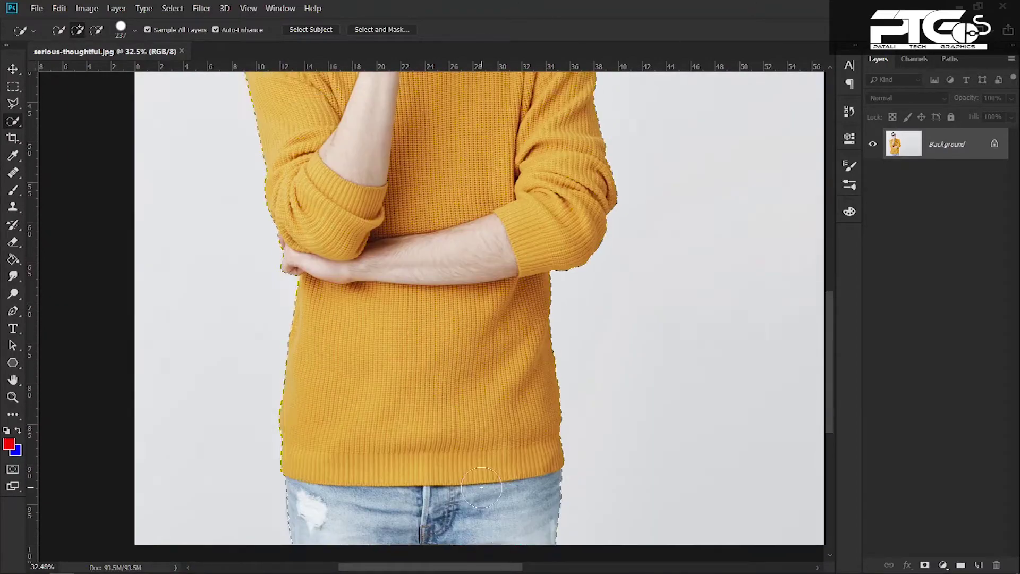
{"action": "scroll", "coordinate": [484, 299], "scroll_direction": "up", "scroll_amount": 2}
{"action": "scroll", "coordinate": [352, 186], "scroll_direction": "up", "scroll_amount": 5}
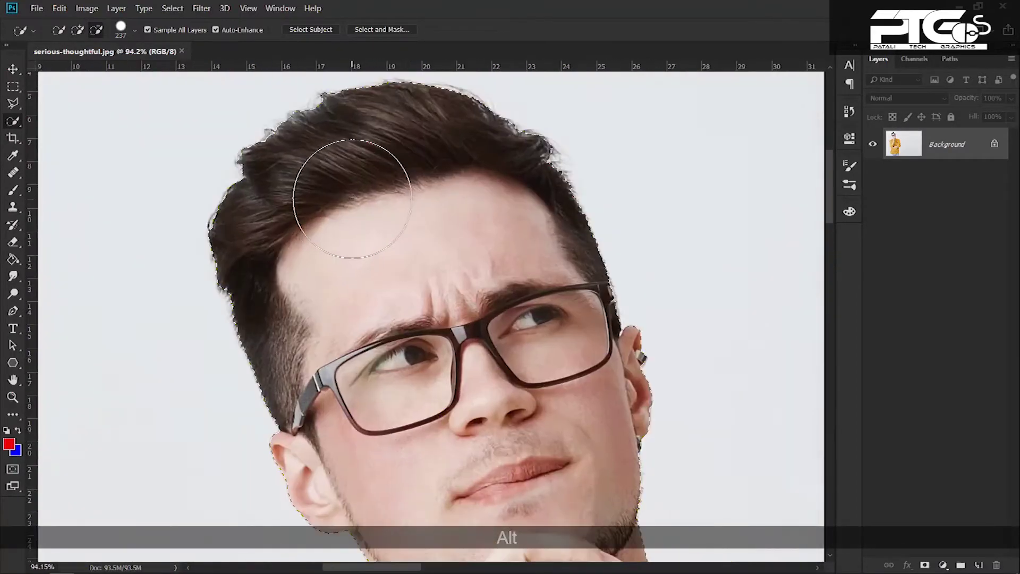
{"action": "scroll", "coordinate": [352, 199], "scroll_direction": "down", "scroll_amount": 7}
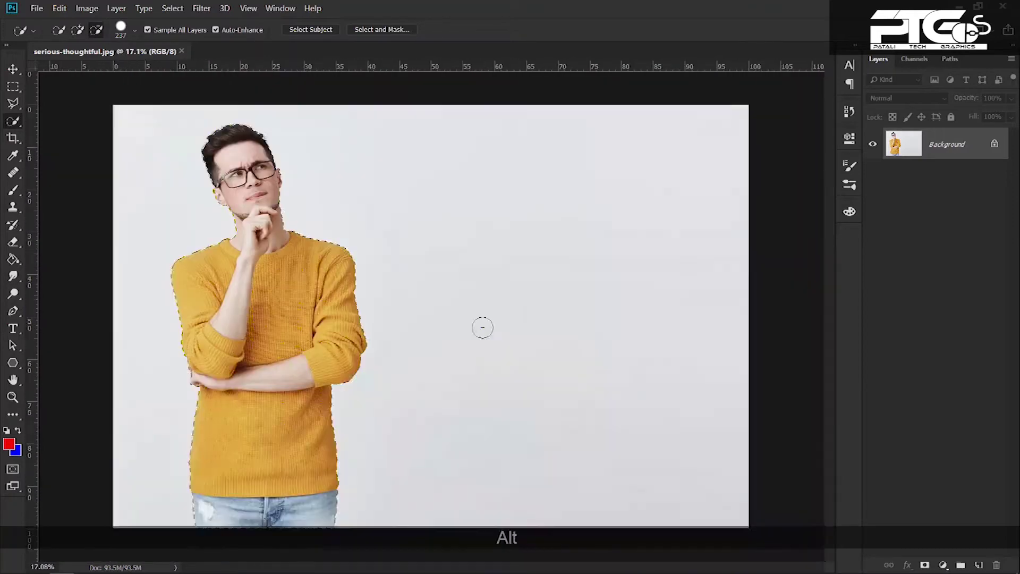
Create a new document of 1350 x 1080 pixels at 300 pixels/inch, in RGB with a white background.
{"action": "key", "text": "ctrl+n"}
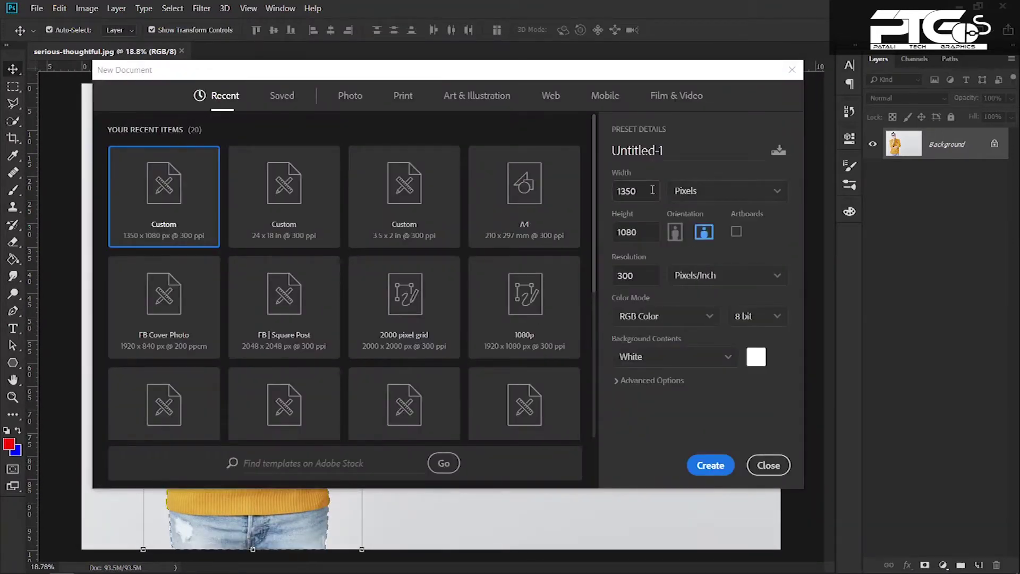
{"action": "double_click", "coordinate": [652, 190]}
{"action": "type", "text": "1350"}
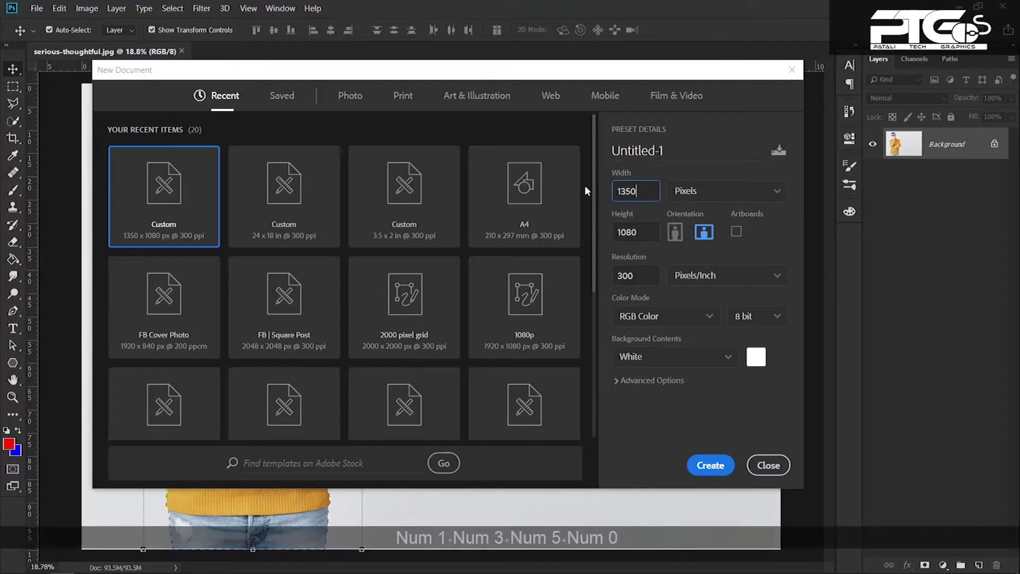
{"action": "left_click", "coordinate": [633, 233]}
{"action": "type", "text": "1080"}
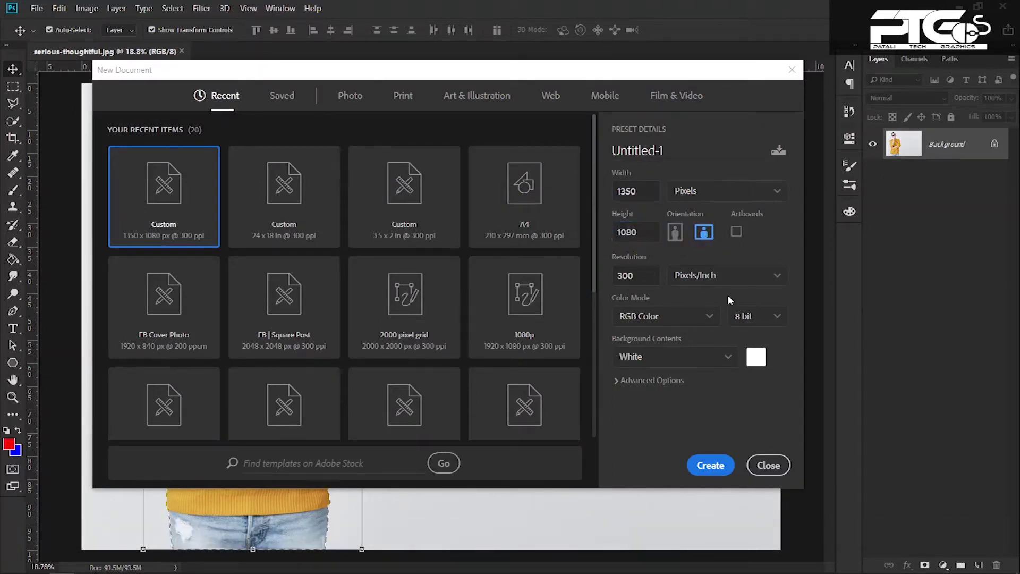
{"action": "left_click", "coordinate": [711, 465]}
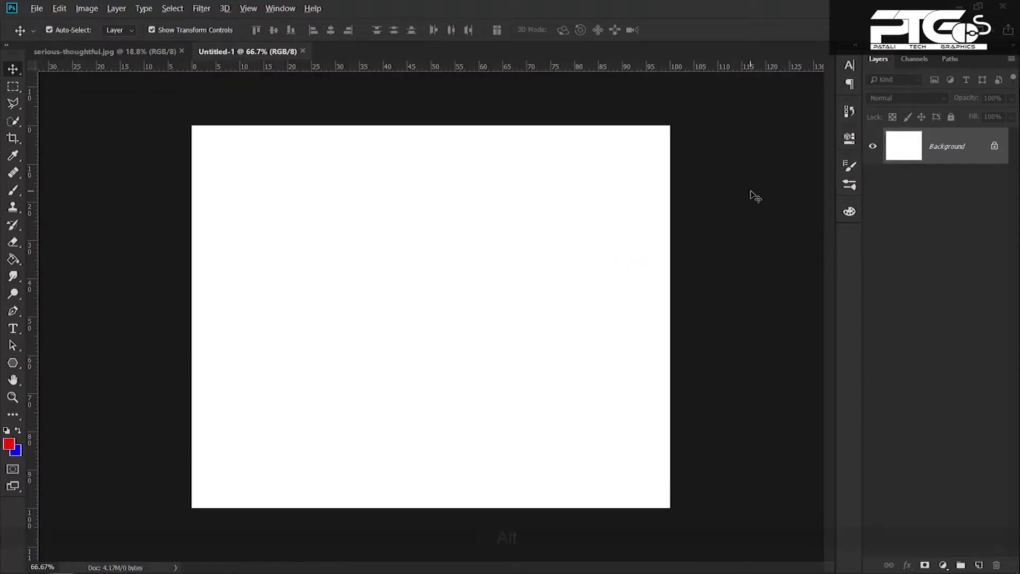
Add a solid colour fill layer in black (000000) above the background and lock it.
{"action": "scroll", "coordinate": [755, 196], "scroll_direction": "up", "scroll_amount": 2}
{"action": "left_click", "coordinate": [950, 566]}
{"action": "left_click", "coordinate": [964, 335]}
{"action": "left_click_drag", "start_coordinate": [815, 257], "coordinate": [809, 447]}
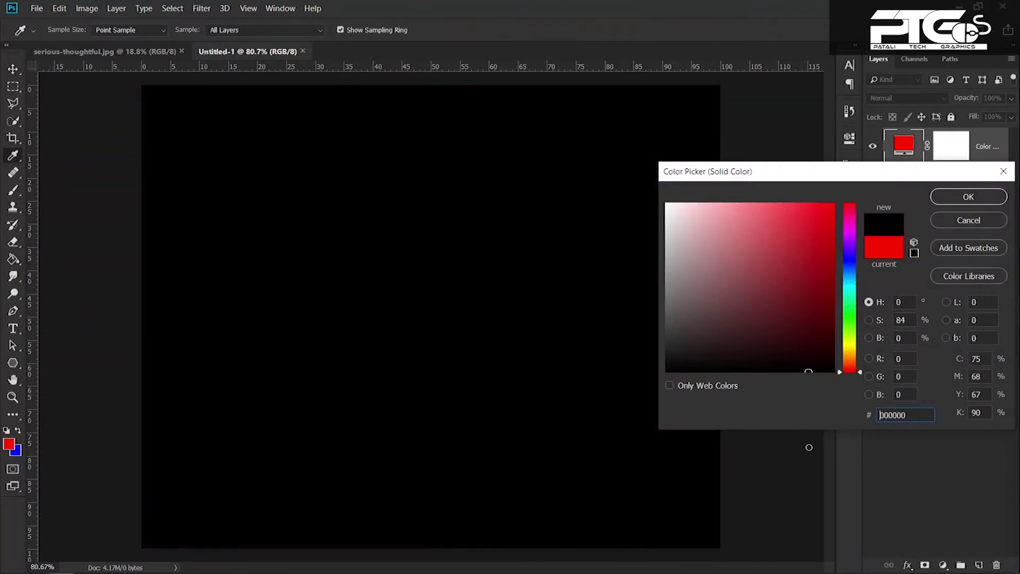
{"action": "left_click", "coordinate": [959, 197]}
{"action": "left_click", "coordinate": [952, 116]}
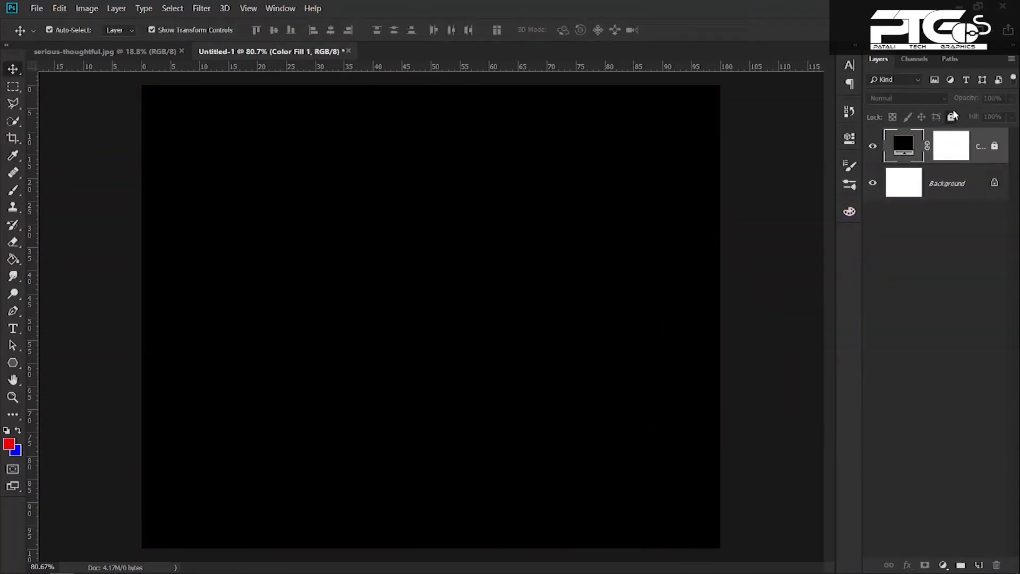
Copy the selected man from serious-thoughtful.jpg into the new document and scale him down to about 13%.
{"action": "left_click", "coordinate": [41, 50]}
{"action": "left_click_drag", "start_coordinate": [239, 265], "coordinate": [483, 198]}
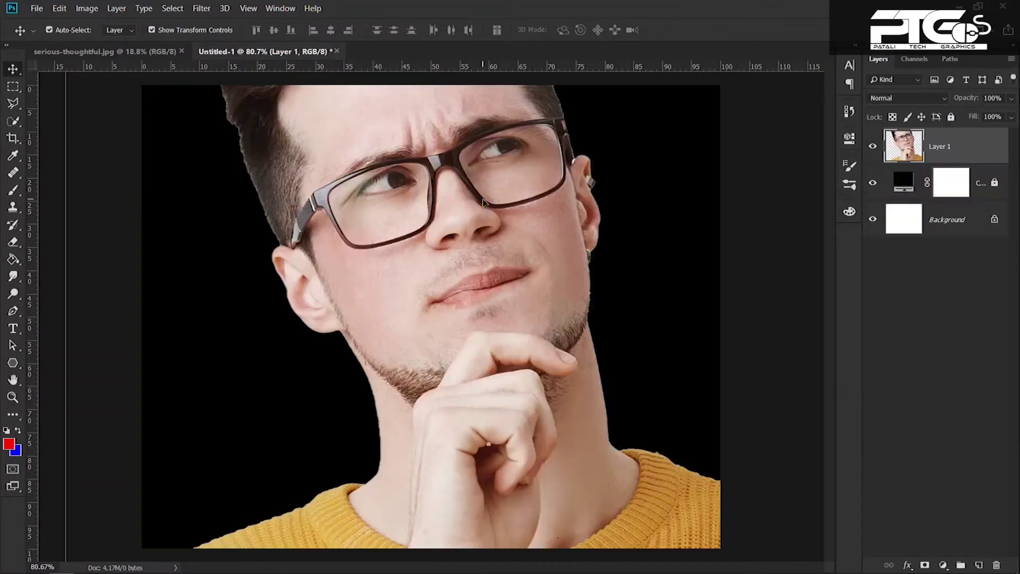
{"action": "scroll", "coordinate": [482, 199], "scroll_direction": "down", "scroll_amount": 3}
{"action": "left_click_drag", "start_coordinate": [733, 117], "coordinate": [560, 307]}
{"action": "left_click_drag", "start_coordinate": [478, 353], "coordinate": [475, 250]}
{"action": "left_click_drag", "start_coordinate": [572, 237], "coordinate": [467, 267]}
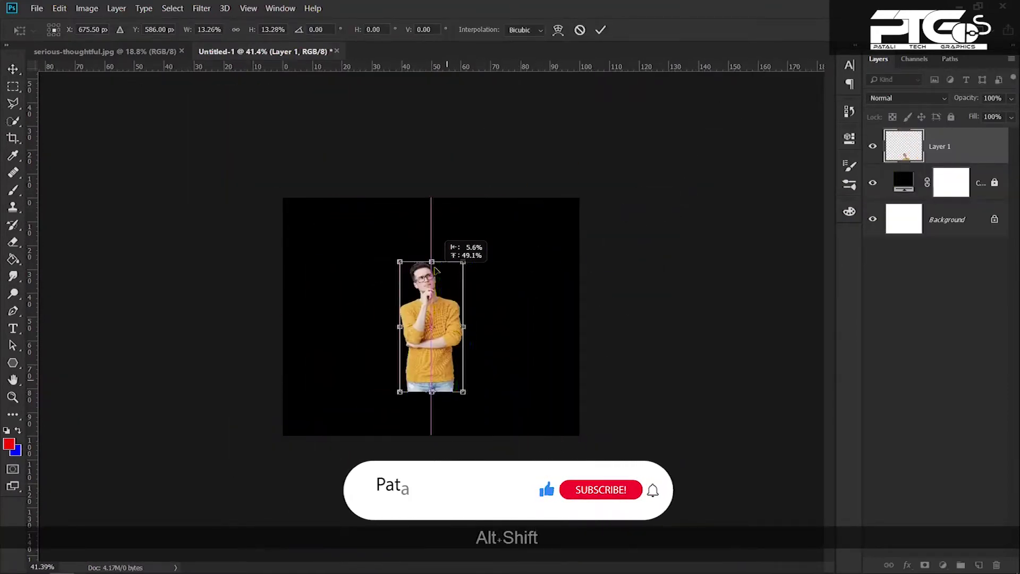
Enlarge the man to fill most of the canvas height, centre him on the black background and apply the transformation.
{"action": "scroll", "coordinate": [470, 318], "scroll_direction": "up", "scroll_amount": 3}
{"action": "left_click_drag", "start_coordinate": [492, 431], "coordinate": [515, 472]}
{"action": "left_click_drag", "start_coordinate": [433, 378], "coordinate": [432, 353]}
{"action": "left_click_drag", "start_coordinate": [515, 109], "coordinate": [545, 100]}
{"action": "mouse_move", "coordinate": [449, 408]}
{"action": "left_mouse_down"}
{"action": "mouse_move", "coordinate": [464, 425]}
{"action": "mouse_move", "coordinate": [431, 414]}
{"action": "left_mouse_up"}
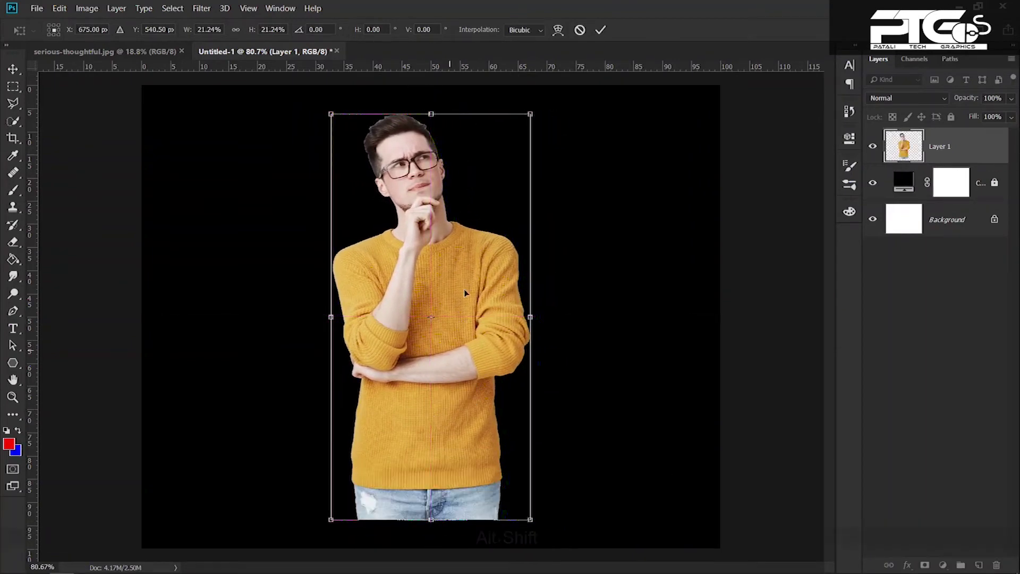
{"action": "left_click_drag", "start_coordinate": [526, 116], "coordinate": [514, 141]}
{"action": "mouse_move", "coordinate": [444, 282]}
{"action": "left_mouse_down"}
{"action": "mouse_move", "coordinate": [457, 282]}
{"action": "mouse_move", "coordinate": [444, 282]}
{"action": "mouse_move", "coordinate": [452, 270]}
{"action": "left_mouse_up"}
{"action": "key", "text": "Return"}
{"action": "left_click", "coordinate": [645, 185]}
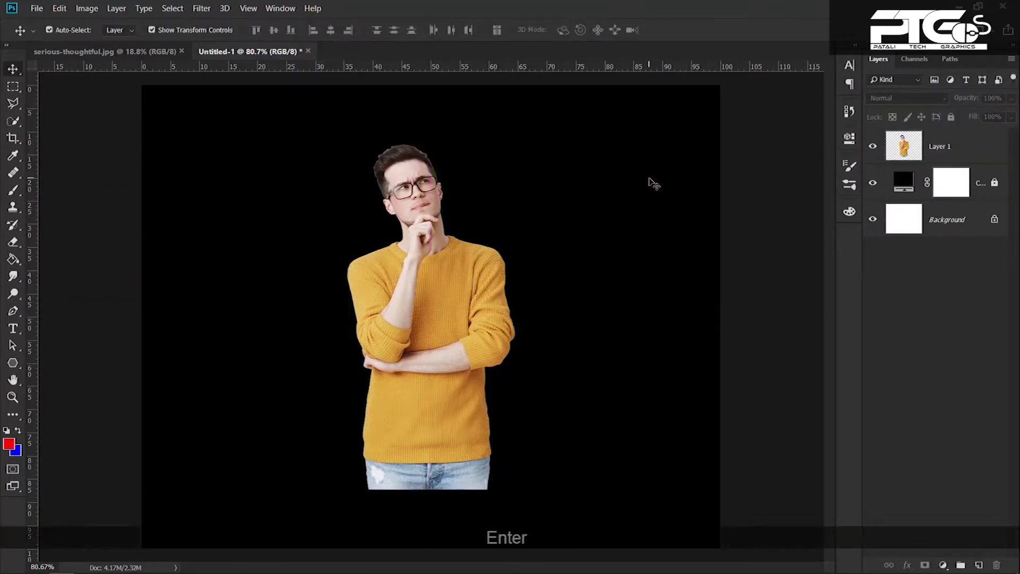
Draw a triangle about 600 x 521 px over the man's head as a 3-sided polygon with no fill and a 4 pt white stroke.
{"action": "left_click_drag", "start_coordinate": [12, 363], "coordinate": [62, 400]}
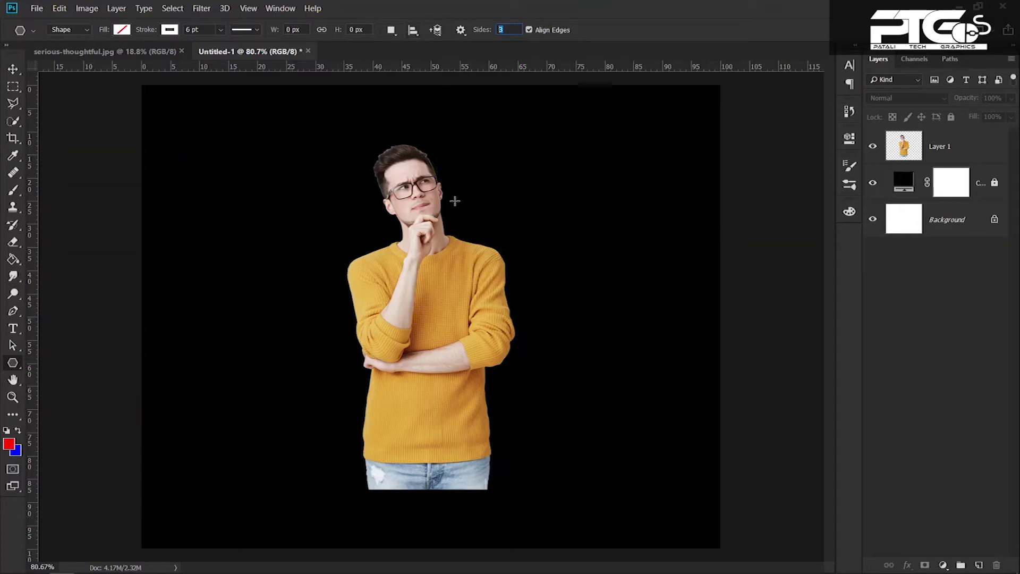
{"action": "type", "text": "3"}
{"action": "left_click", "coordinate": [126, 30]}
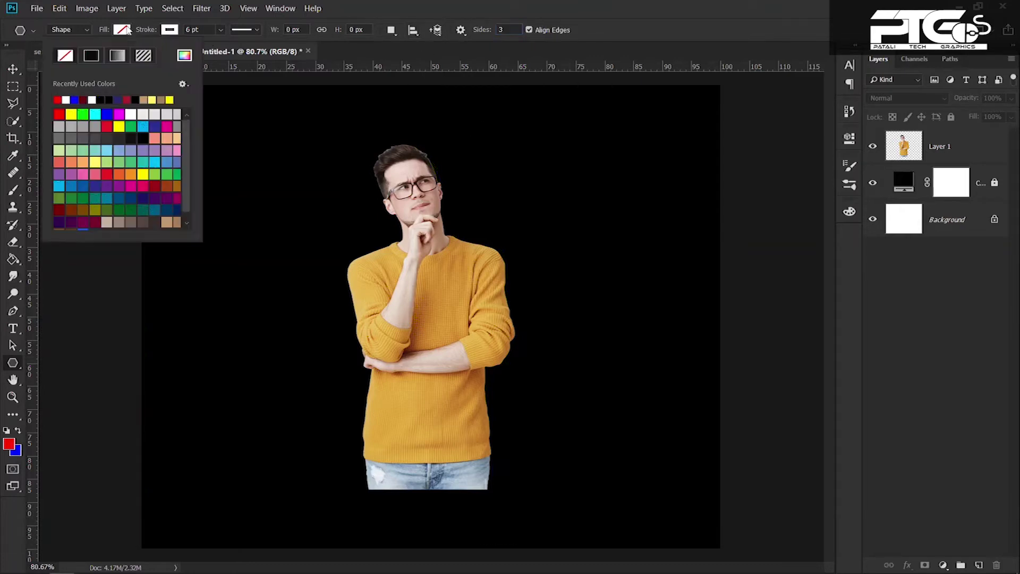
{"action": "left_click", "coordinate": [66, 58]}
{"action": "left_click", "coordinate": [170, 29]}
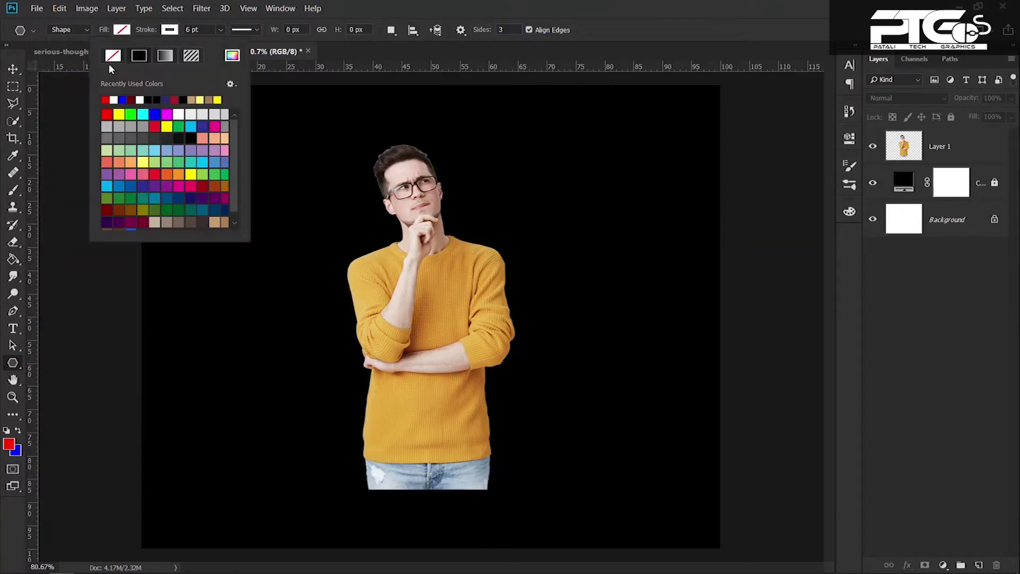
{"action": "left_click", "coordinate": [114, 99]}
{"action": "left_click", "coordinate": [189, 30]}
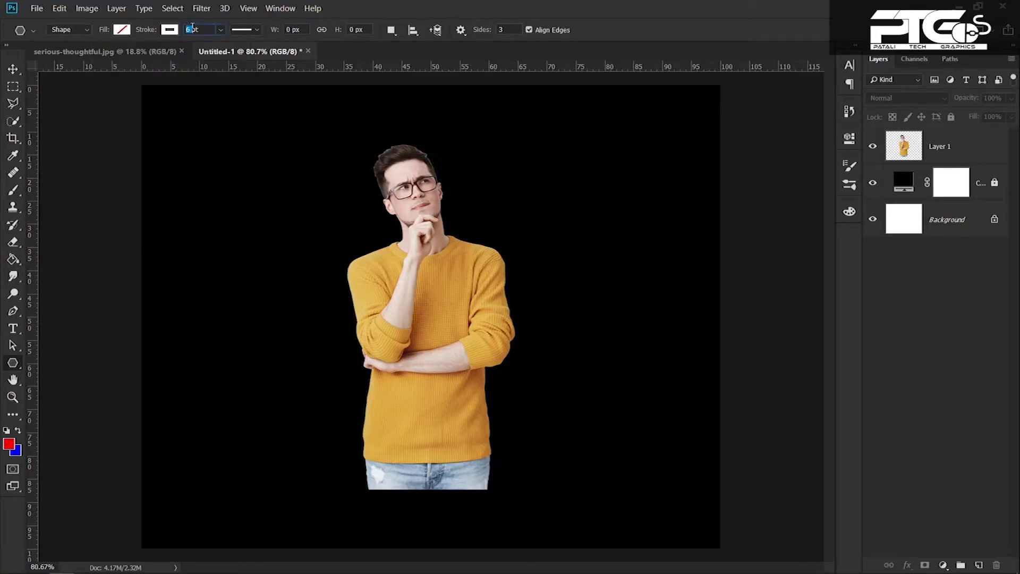
{"action": "type", "text": "4"}
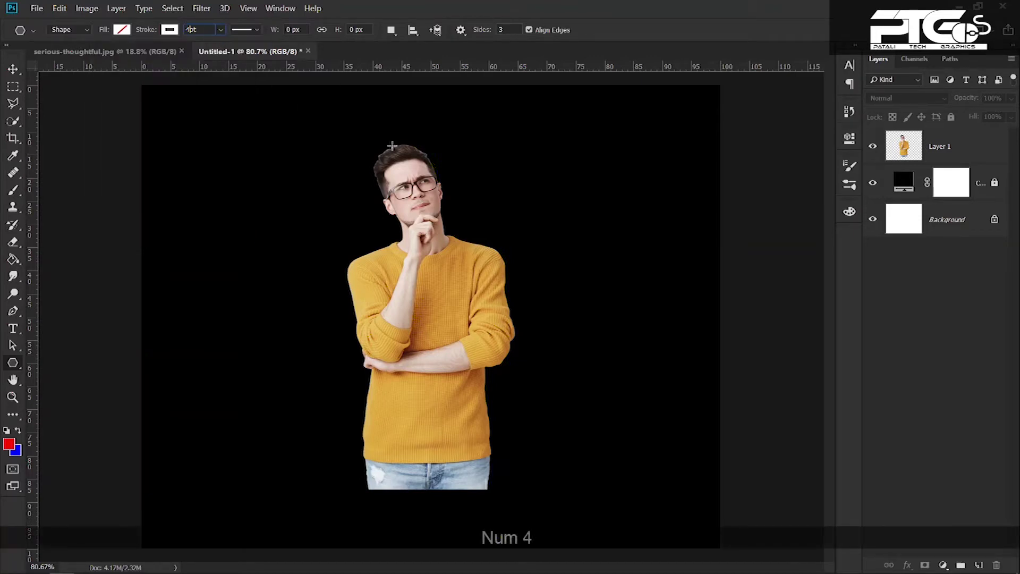
{"action": "left_click_drag", "start_coordinate": [362, 175], "coordinate": [490, 247]}
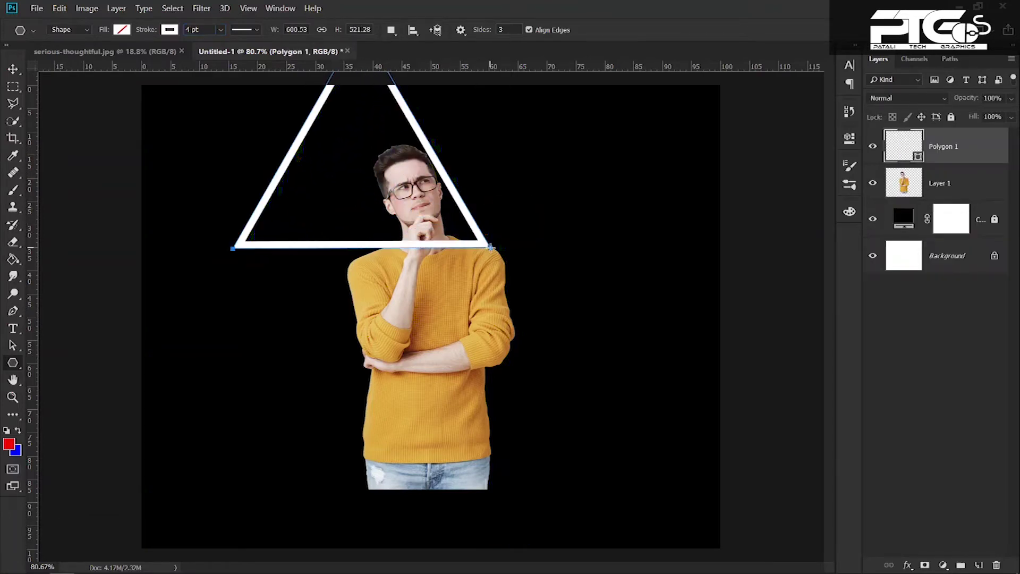
Try thinner strokes on the triangle and set its stroke width to 2.5 pt.
{"action": "type", "text": "3"}
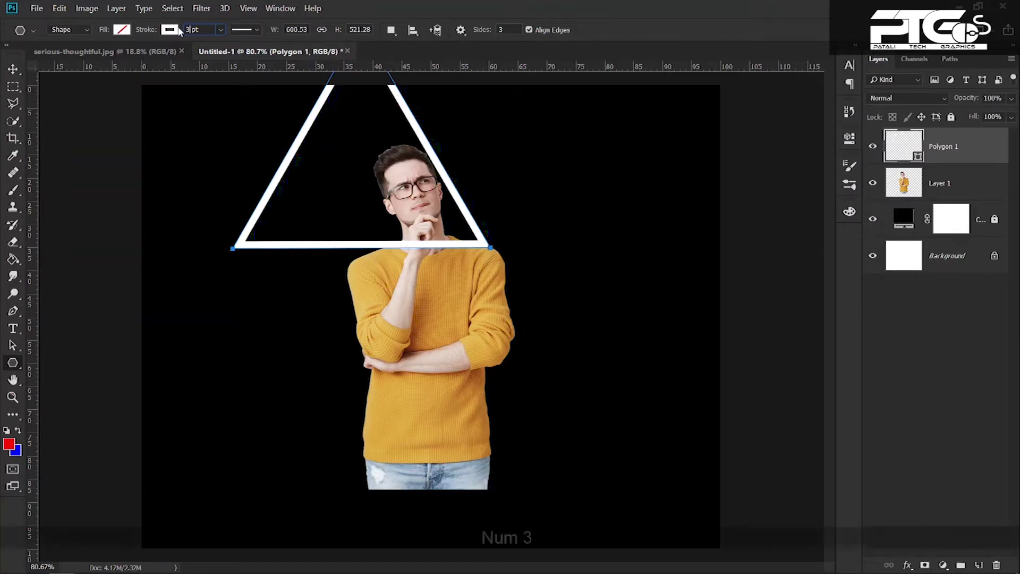
{"action": "key", "text": "Return"}
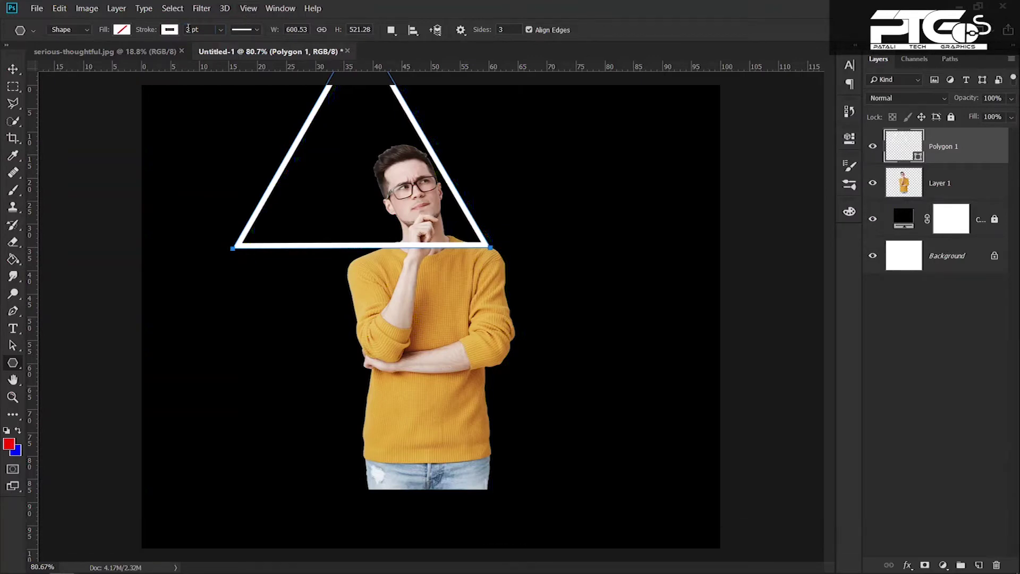
{"action": "type", "text": "2"}
{"action": "key", "text": "Return"}
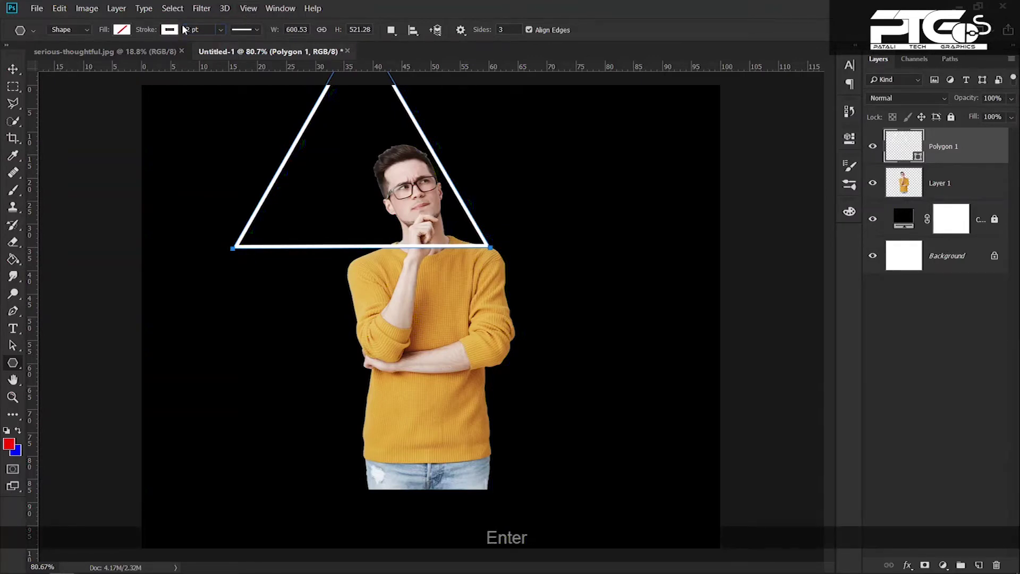
{"action": "key", "text": "Left"}
{"action": "type", "text": ".5"}
{"action": "key", "text": "Return"}
Move the triangle to the centre of the canvas, over the man's torso.
{"action": "left_click", "coordinate": [13, 72]}
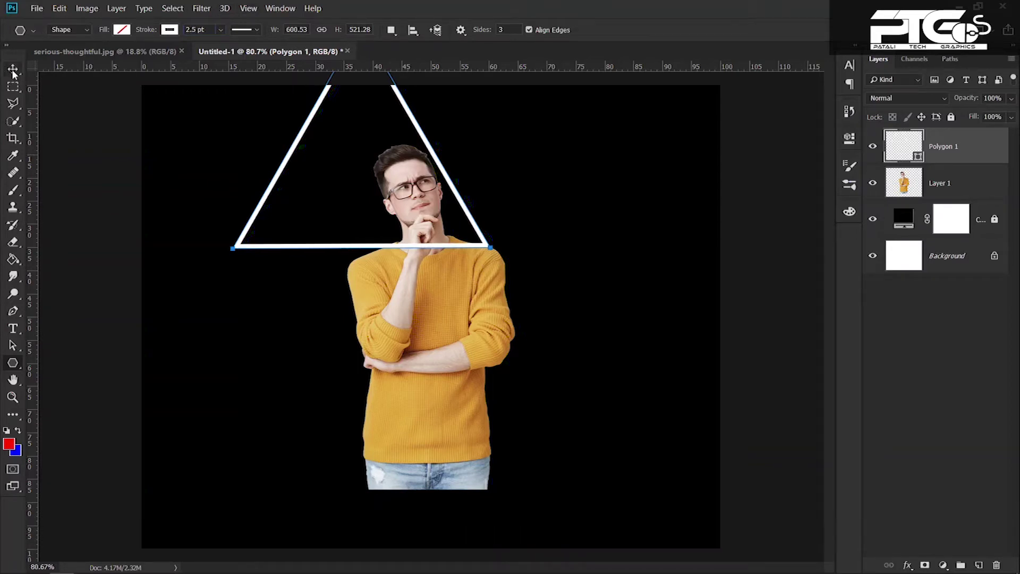
{"action": "left_click_drag", "start_coordinate": [296, 133], "coordinate": [374, 310]}
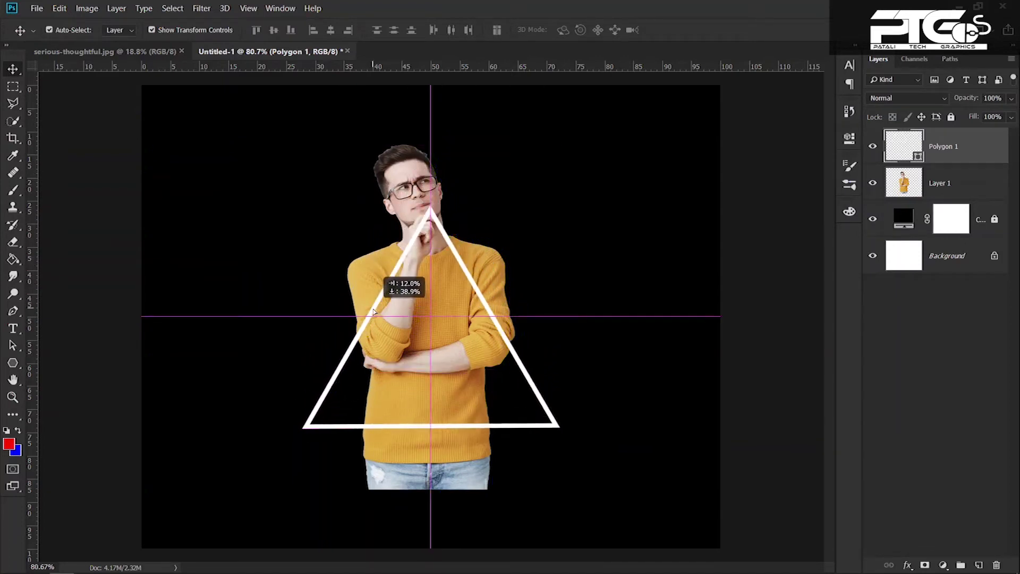
{"action": "key", "text": "ctrl+t"}
{"action": "key", "text": "ctrl+Return"}
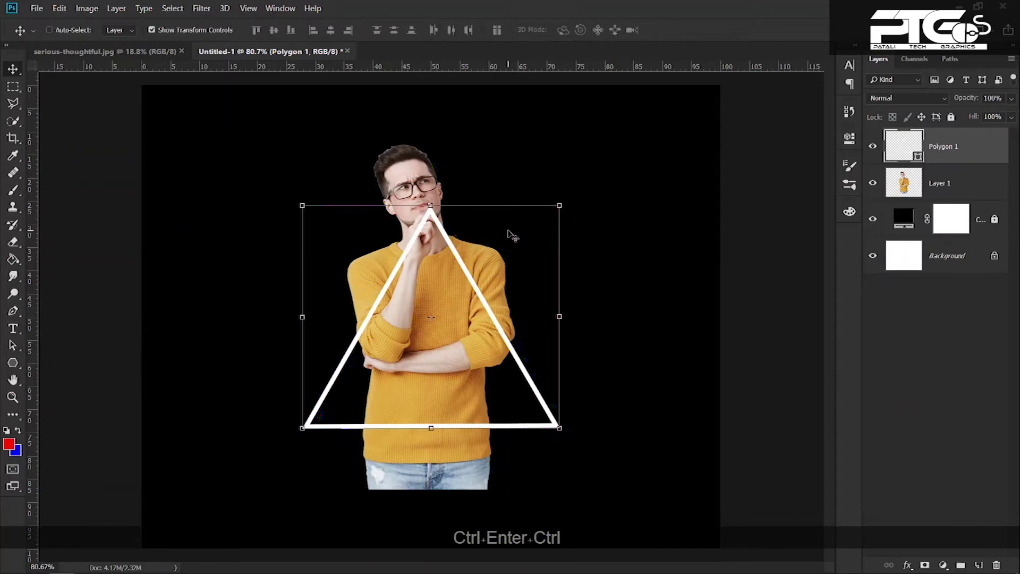
Rotate the triangle 180° so it points down and shift it slightly up to the man's mouth level.
{"action": "key", "text": "ctrl+t"}
{"action": "right_click", "coordinate": [507, 230]}
{"action": "left_click", "coordinate": [540, 353]}
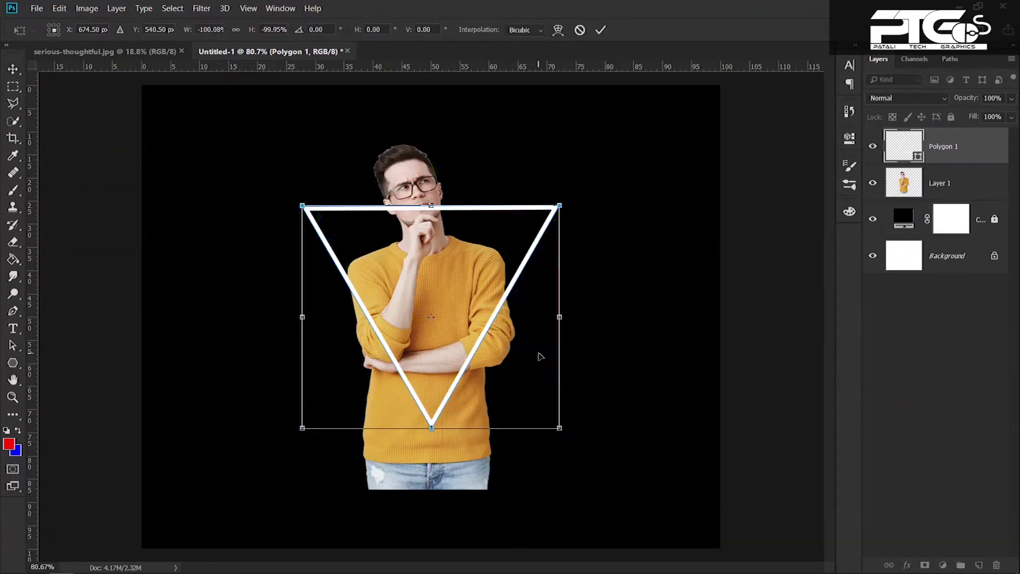
{"action": "left_click_drag", "start_coordinate": [535, 213], "coordinate": [533, 204]}
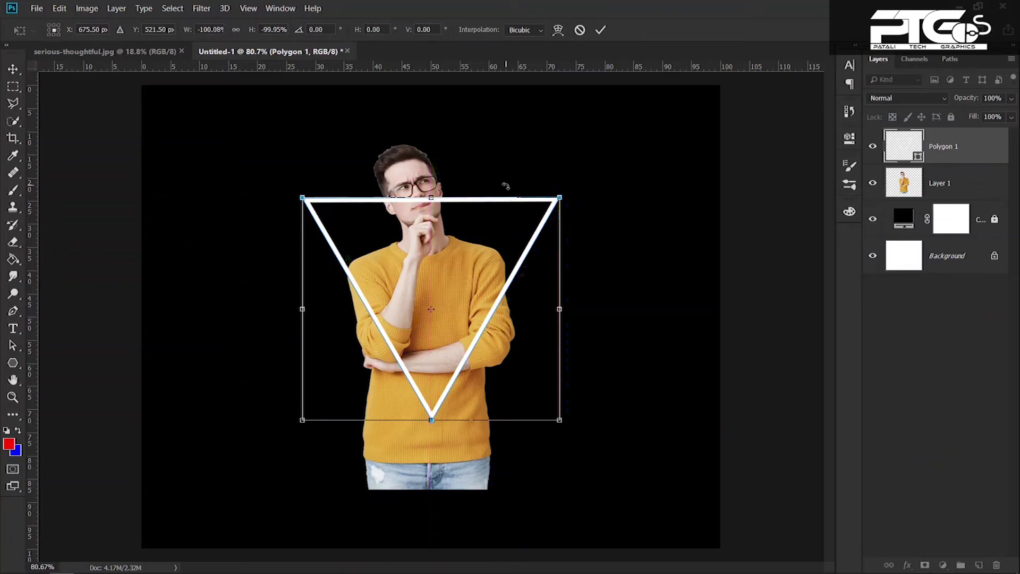
{"action": "key", "text": "Return"}
{"action": "left_click_drag", "start_coordinate": [432, 171], "coordinate": [426, 173]}
{"action": "left_click", "coordinate": [564, 158]}
Duplicate the triangle layer within the same document under the name "line".
{"action": "left_click", "coordinate": [528, 208]}
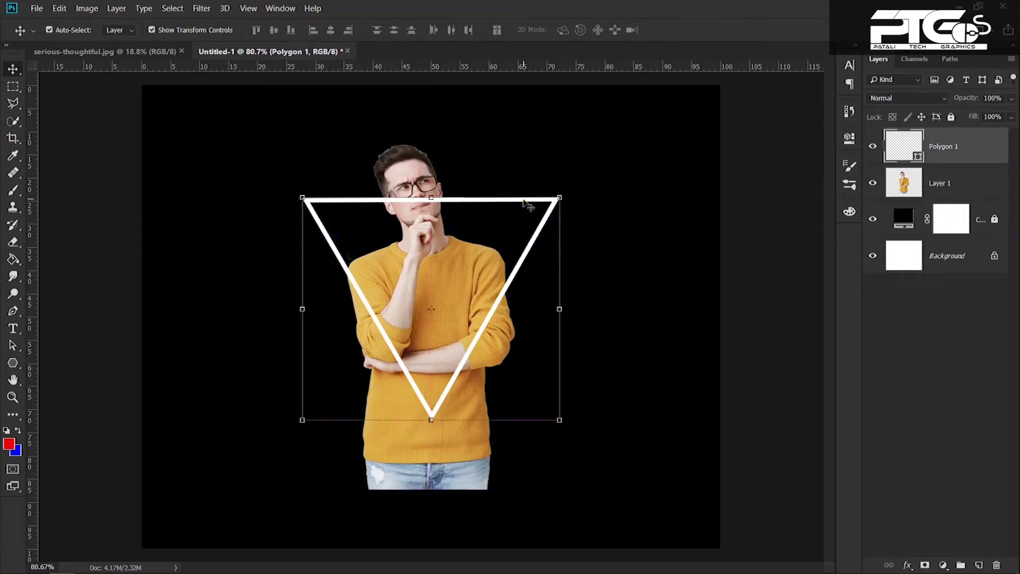
{"action": "right_click", "coordinate": [987, 153]}
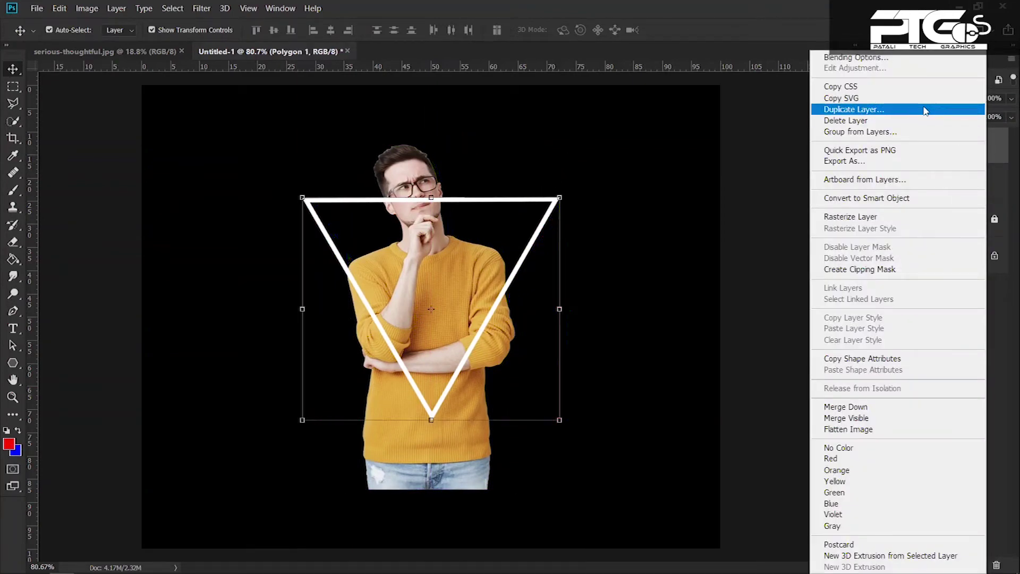
{"action": "left_click", "coordinate": [924, 110]}
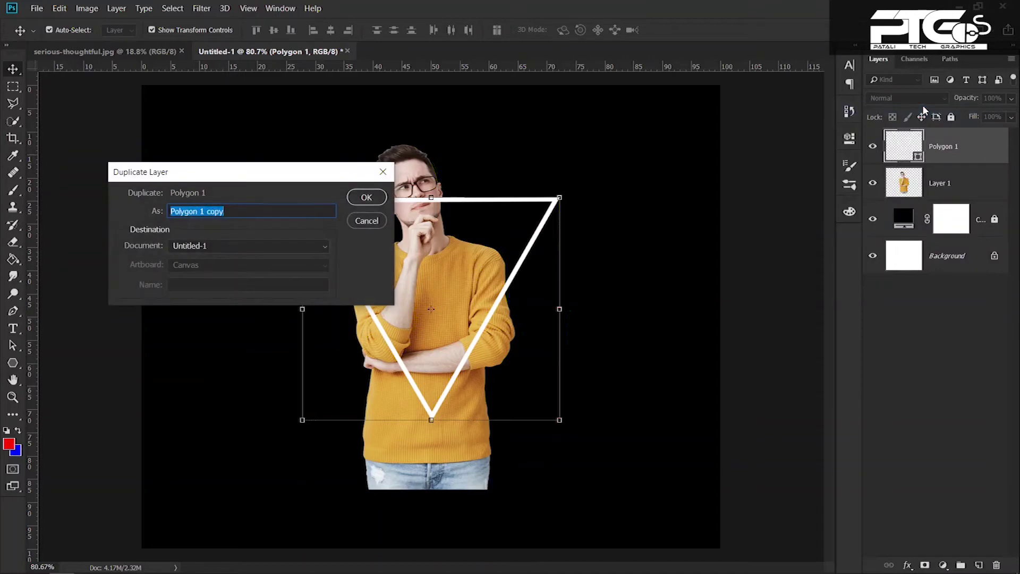
{"action": "type", "text": "line"}
{"action": "key", "text": "Return"}
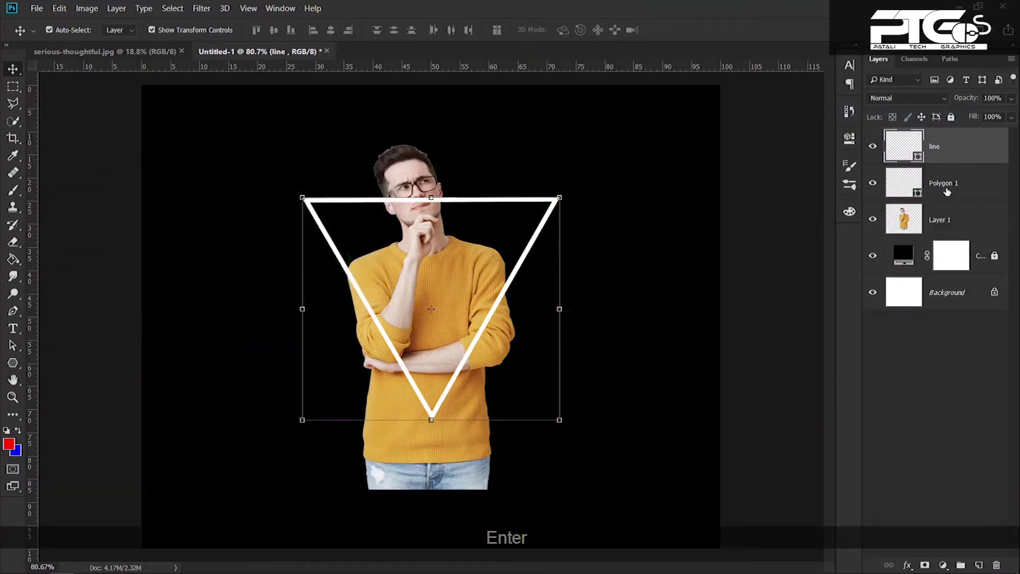
Rename the original triangle layer Polygon 1 as "blur".
{"action": "double_click", "coordinate": [944, 185]}
{"action": "type", "text": "blur"}
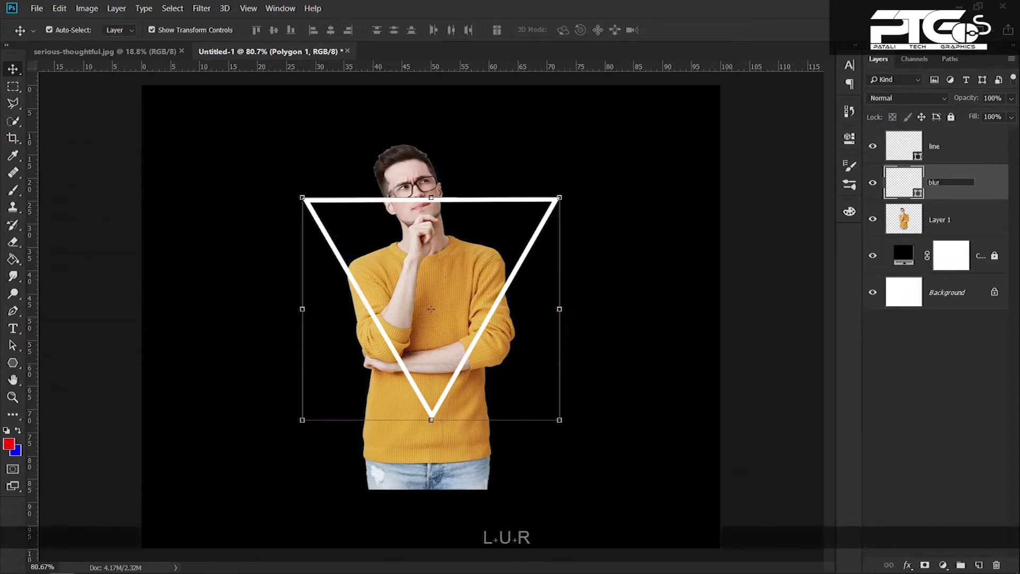
{"action": "key", "text": "Return"}
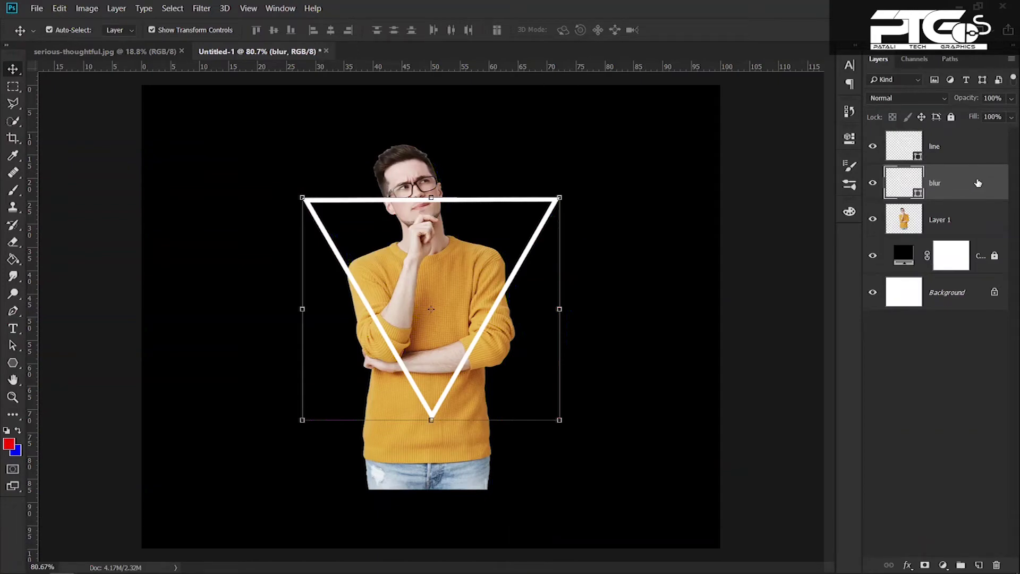
Add a 50 px centred stroke with a red-to-blue linear gradient to the blur layer.
{"action": "double_click", "coordinate": [978, 183]}
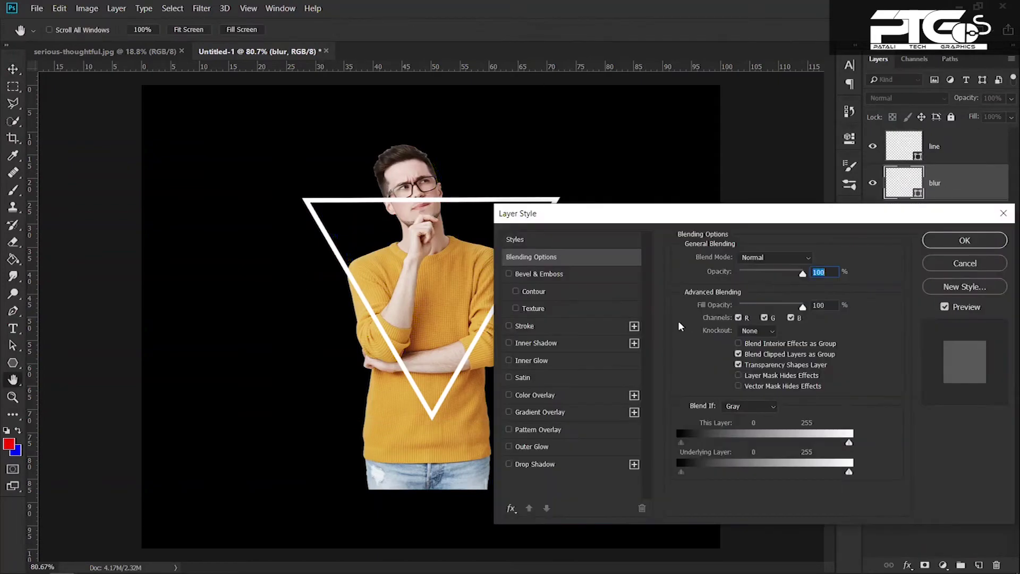
{"action": "left_click", "coordinate": [520, 327]}
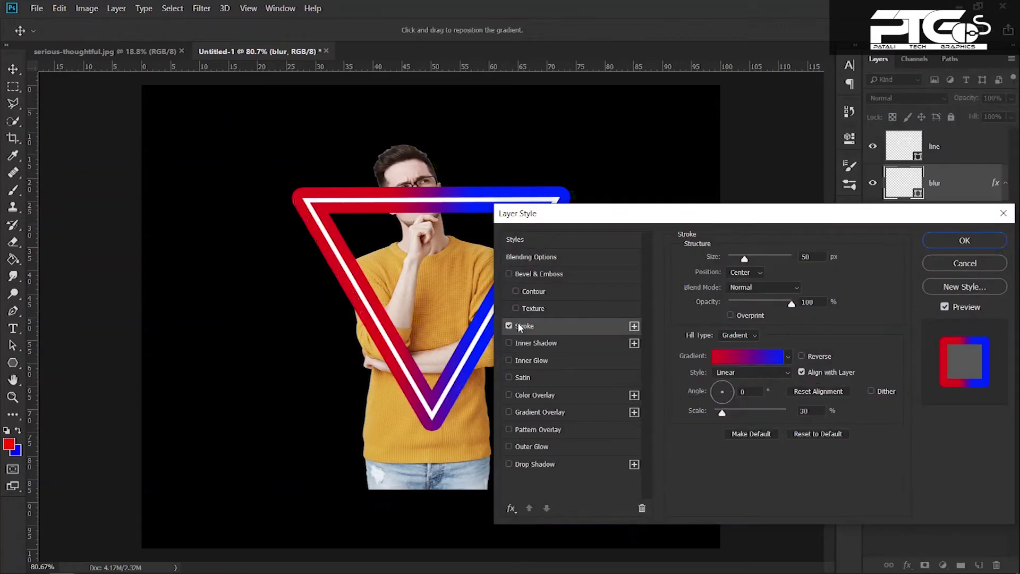
{"action": "left_click", "coordinate": [754, 335]}
{"action": "left_click", "coordinate": [745, 359]}
{"action": "left_click", "coordinate": [745, 355]}
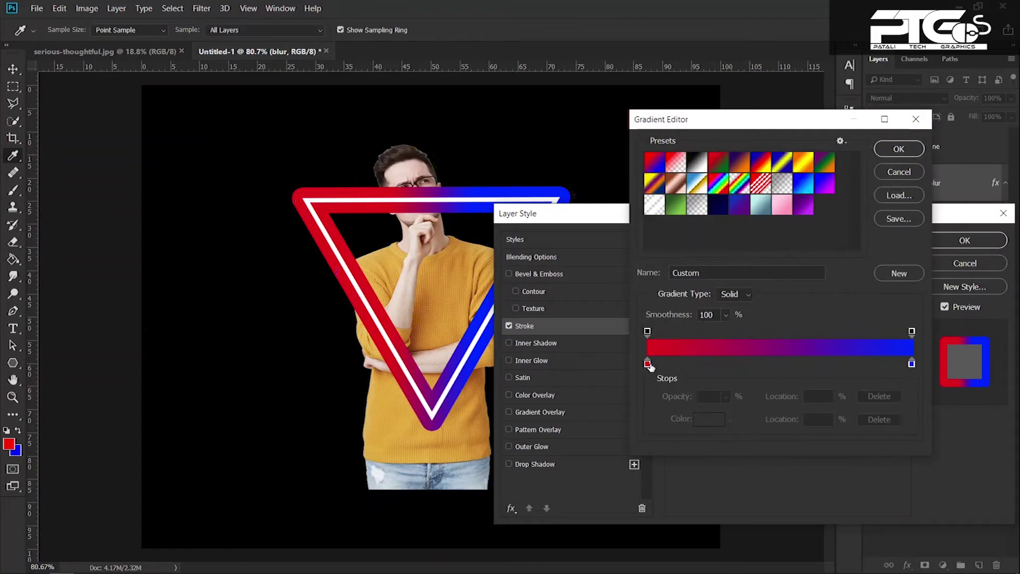
{"action": "left_click", "coordinate": [898, 149]}
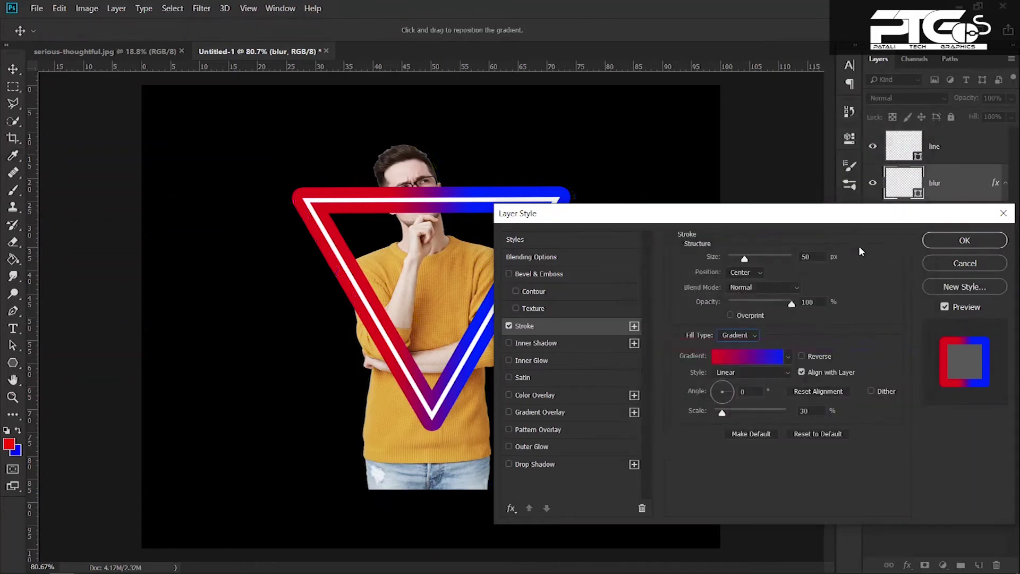
Set the stroke gradient's scale to 20% and apply the layer style to the blur layer.
{"action": "left_click_drag", "start_coordinate": [724, 415], "coordinate": [722, 419]}
{"action": "type", "text": "20"}
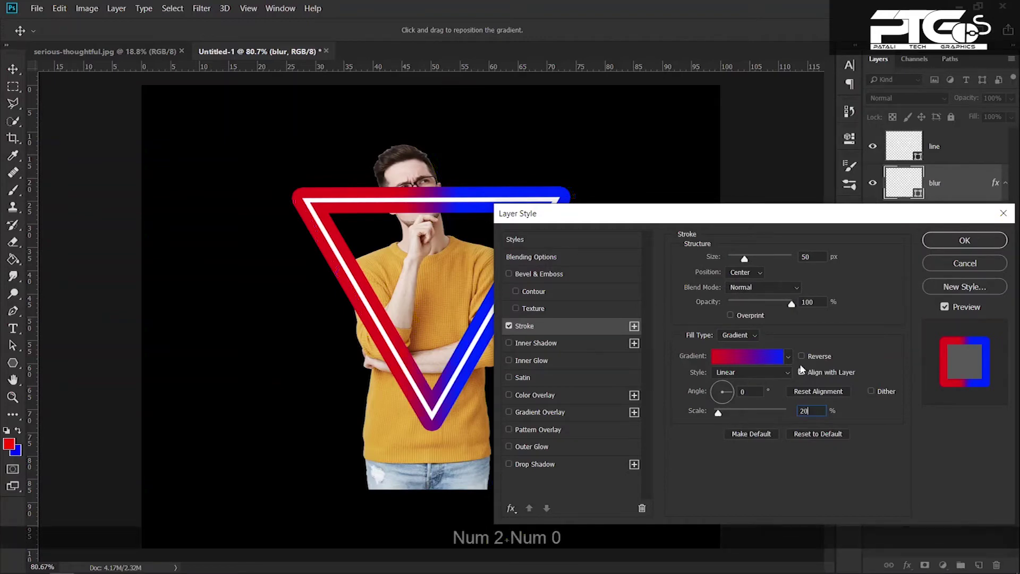
{"action": "left_click", "coordinate": [752, 389]}
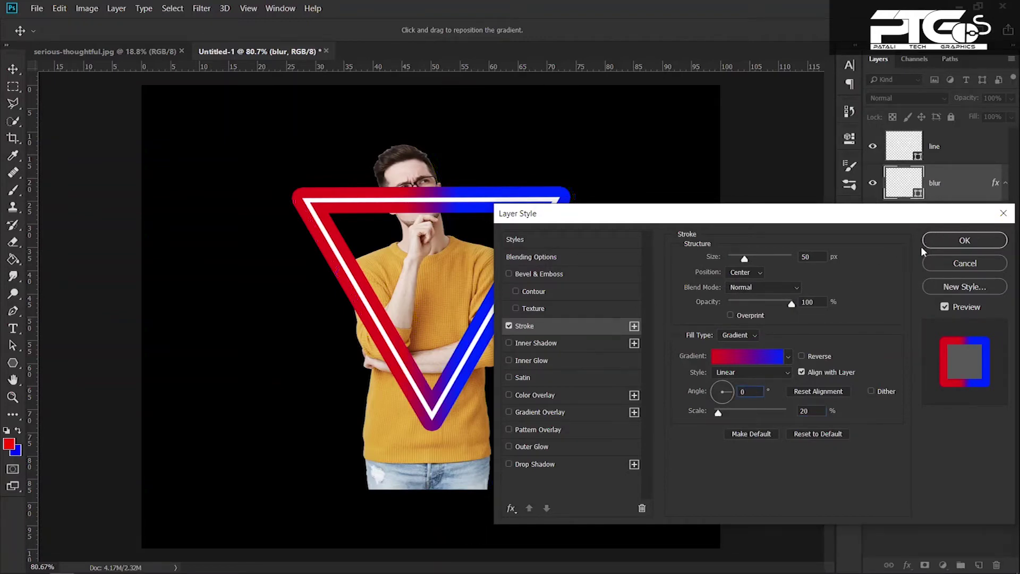
{"action": "left_click", "coordinate": [938, 243]}
{"action": "left_click", "coordinate": [873, 148]}
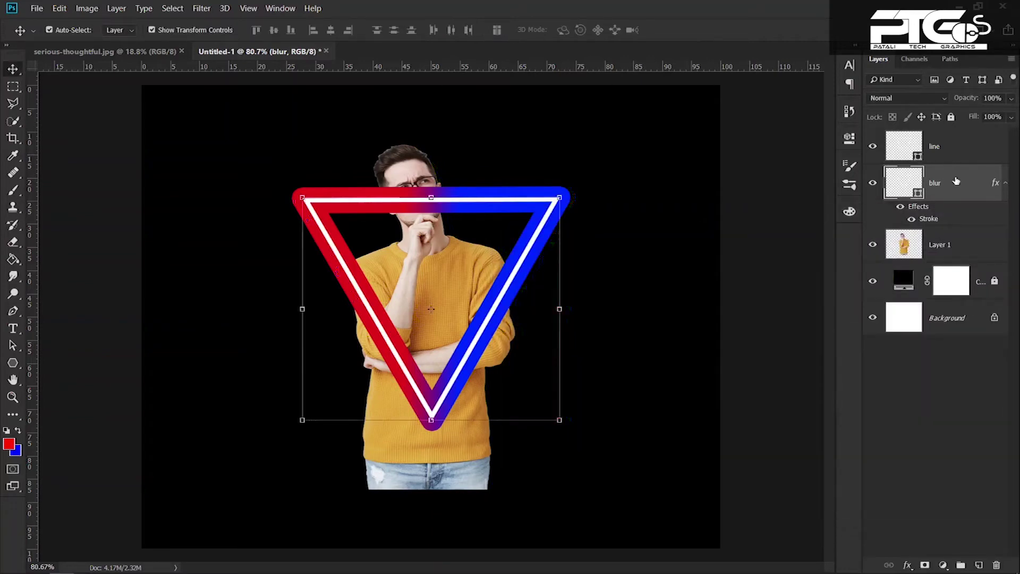
Convert the blur layer to a smart object and apply a Gaussian Blur with a 41.5 pixel radius.
{"action": "left_click", "coordinate": [201, 8]}
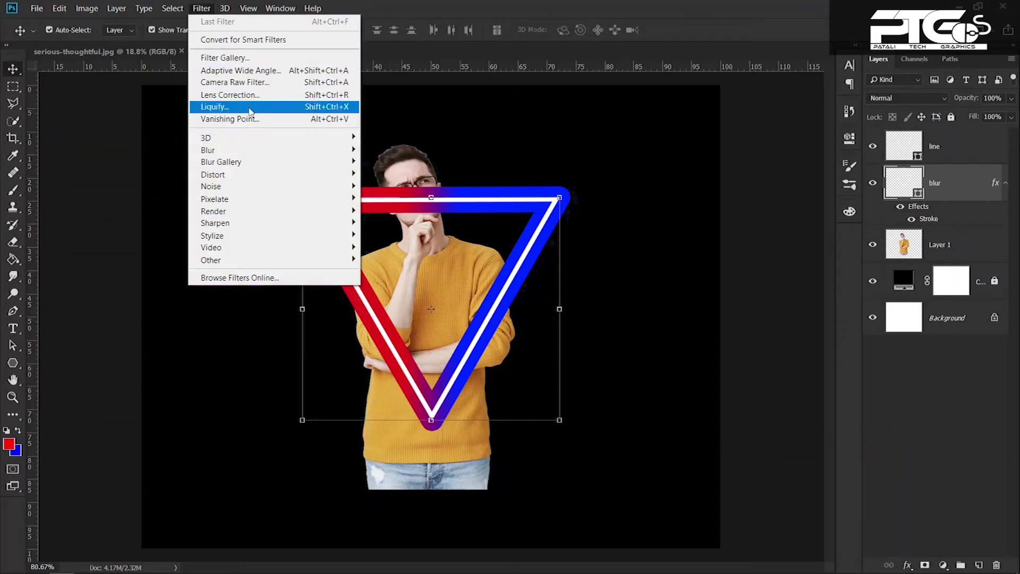
{"action": "mouse_move", "coordinate": [268, 155]}
{"action": "left_click", "coordinate": [397, 199]}
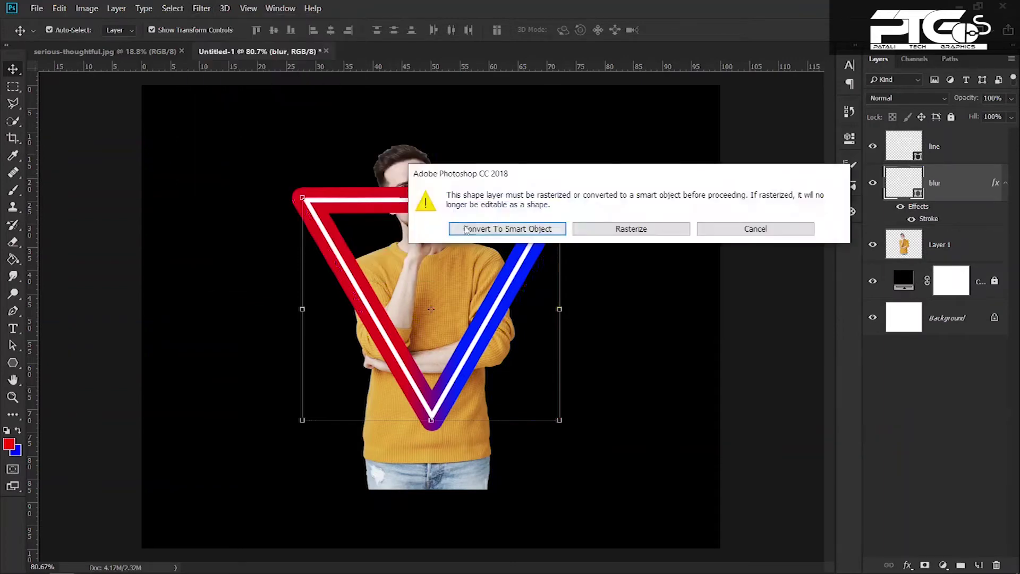
{"action": "left_click", "coordinate": [475, 233]}
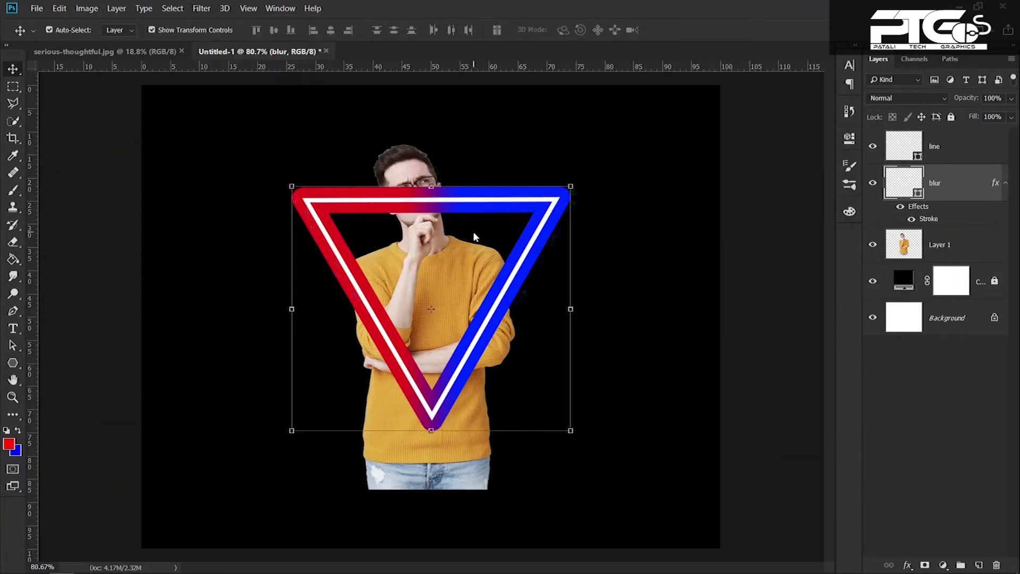
{"action": "left_click_drag", "start_coordinate": [750, 433], "coordinate": [747, 435]}
{"action": "type", "text": "41.5"}
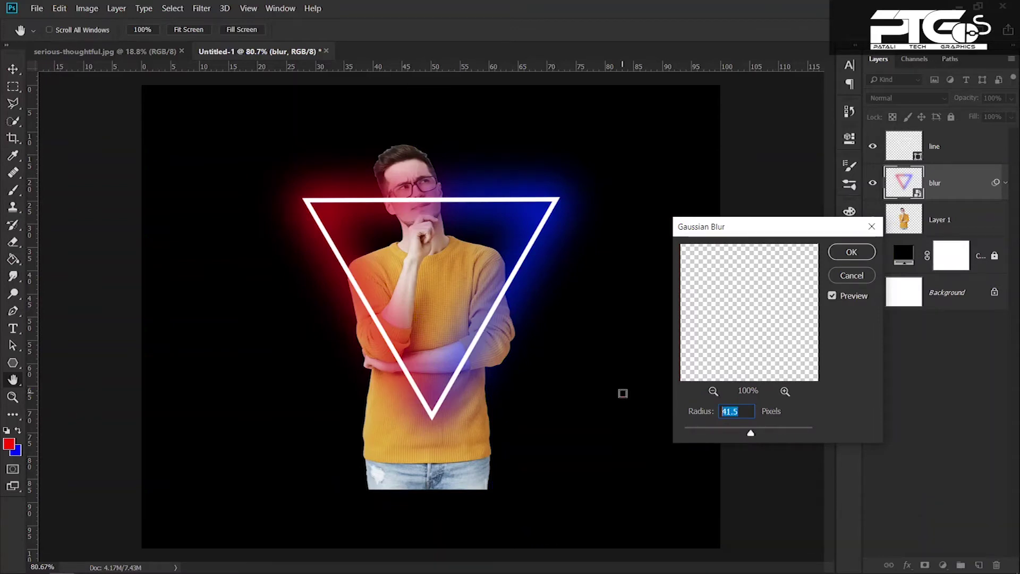
{"action": "key", "text": "Return"}
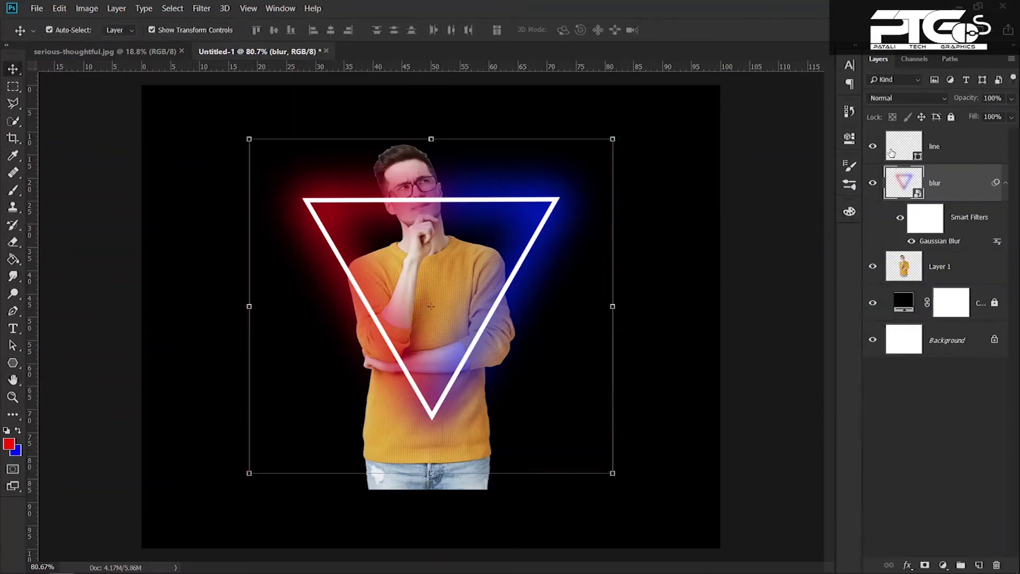
Mask Layer 1 with a polygonal lasso selection that follows the triangle's two slanted sides and extends above the man's head.
{"action": "left_click", "coordinate": [920, 264]}
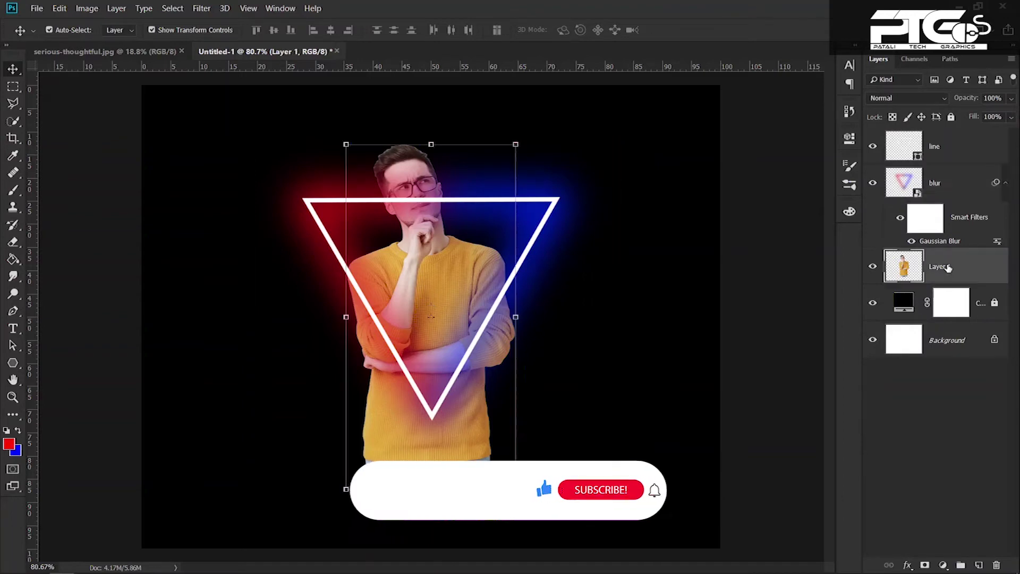
{"action": "left_click", "coordinate": [11, 104]}
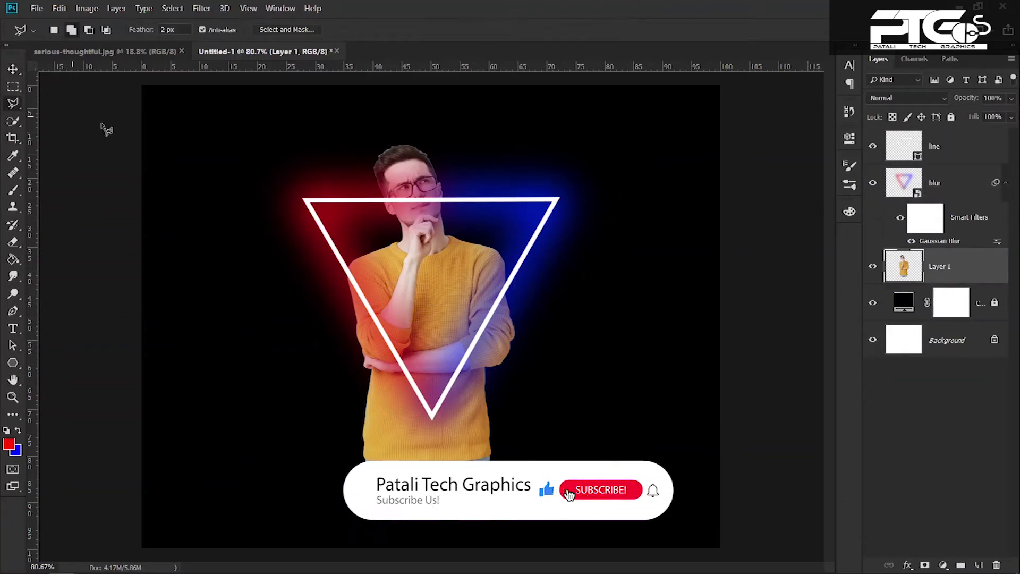
{"action": "left_click", "coordinate": [266, 121]}
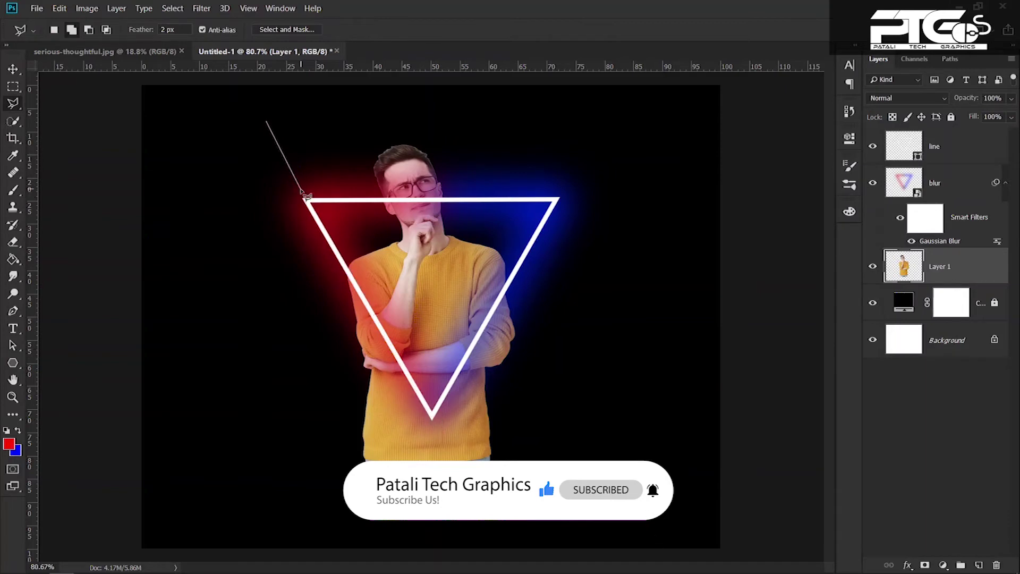
{"action": "left_click", "coordinate": [304, 199]}
{"action": "key", "text": "BackSpace"}
{"action": "left_click", "coordinate": [432, 417]}
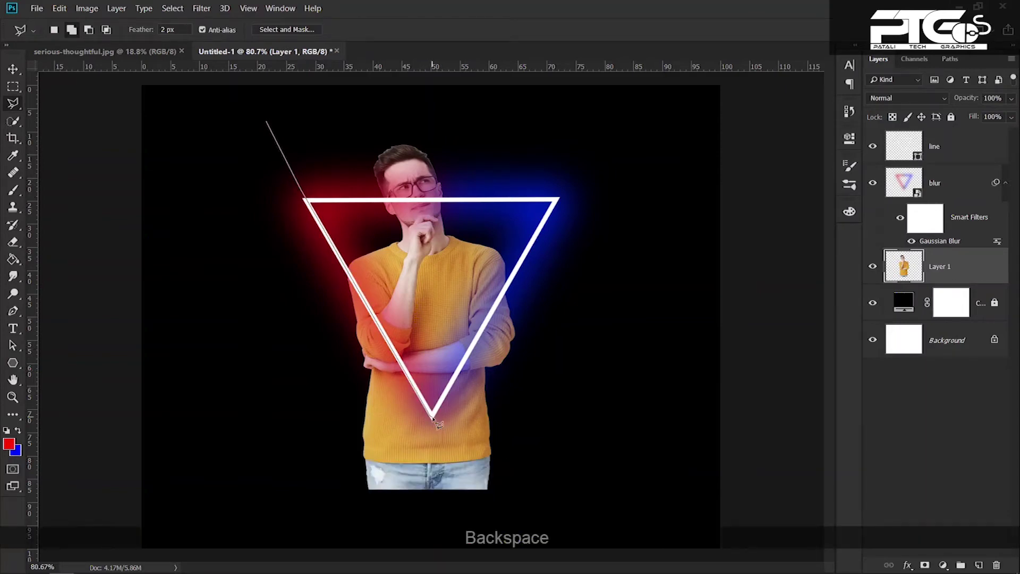
{"action": "left_click", "coordinate": [558, 199]}
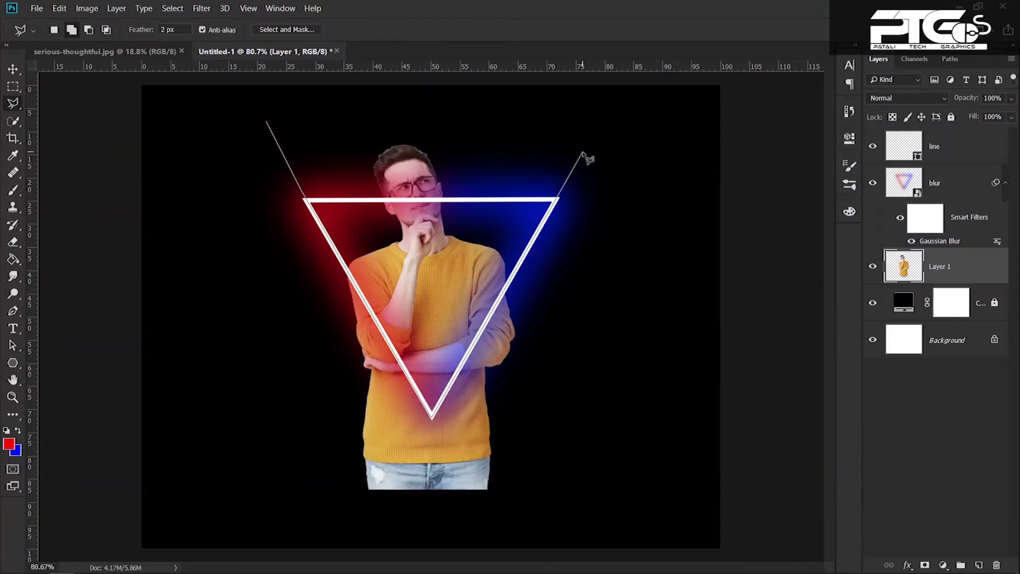
{"action": "left_click", "coordinate": [597, 128]}
{"action": "left_click", "coordinate": [268, 120]}
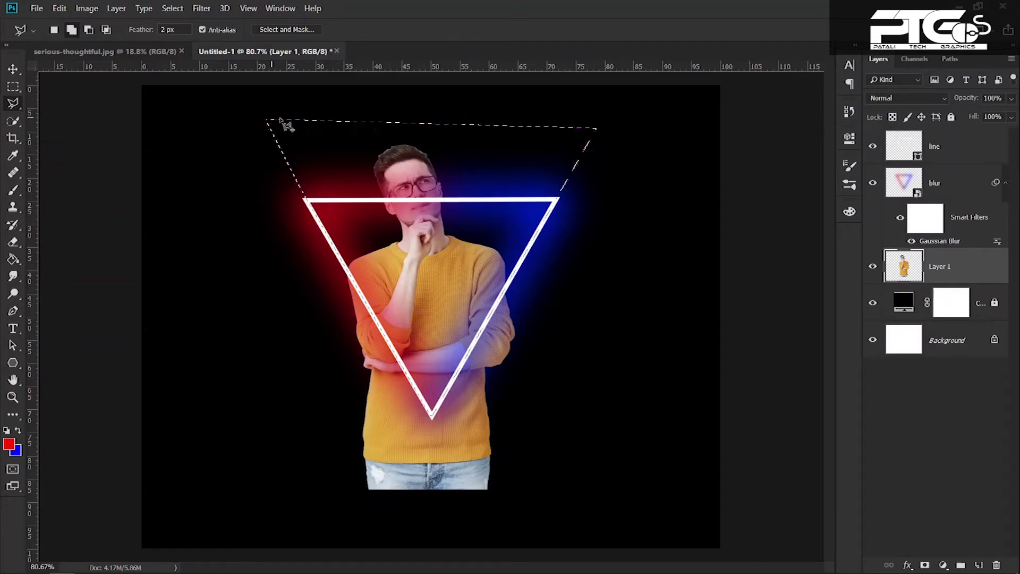
{"action": "left_click", "coordinate": [925, 565]}
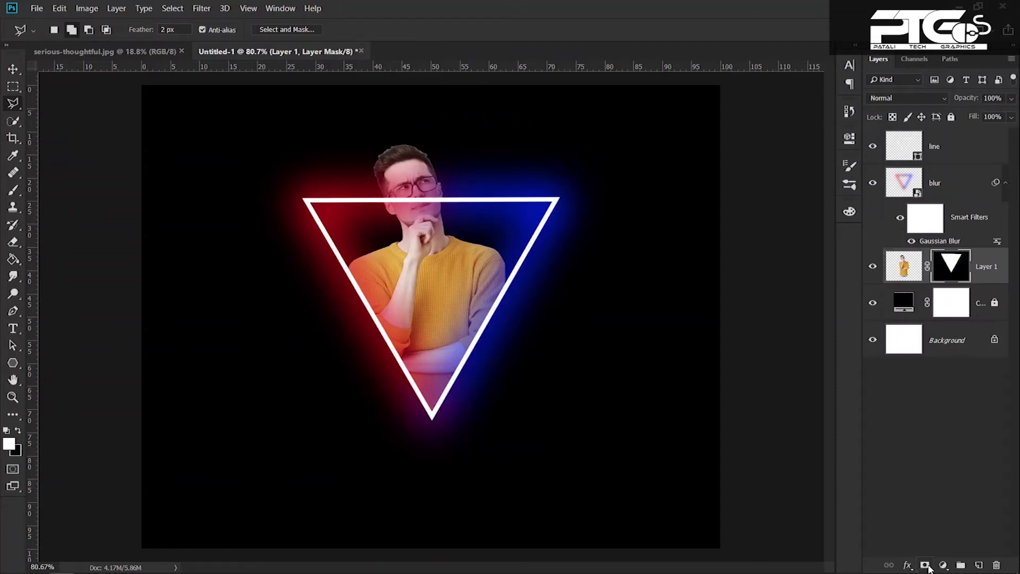
Combine the line and blur layers into a single smart object.
{"action": "left_click", "coordinate": [13, 69]}
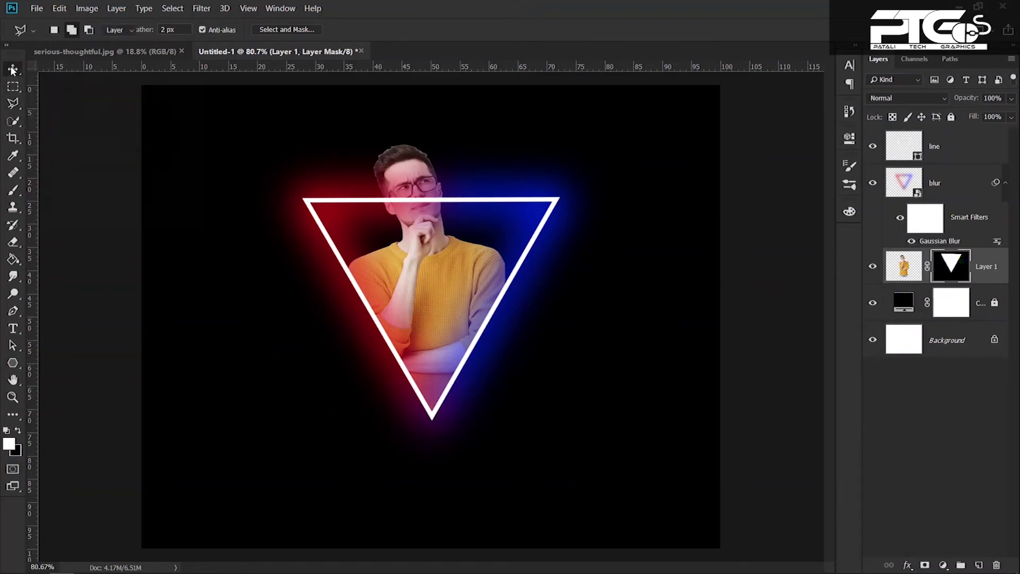
{"action": "left_click", "coordinate": [939, 180]}
{"action": "key", "text": "ctrl"}
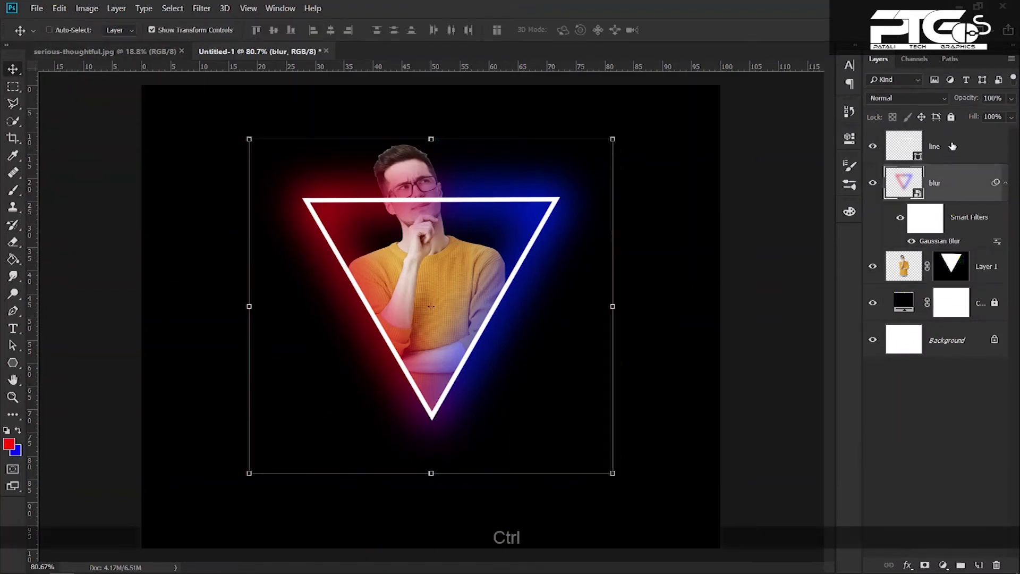
{"action": "left_click", "coordinate": [952, 147], "text": "ctrl"}
{"action": "right_click", "coordinate": [952, 146]}
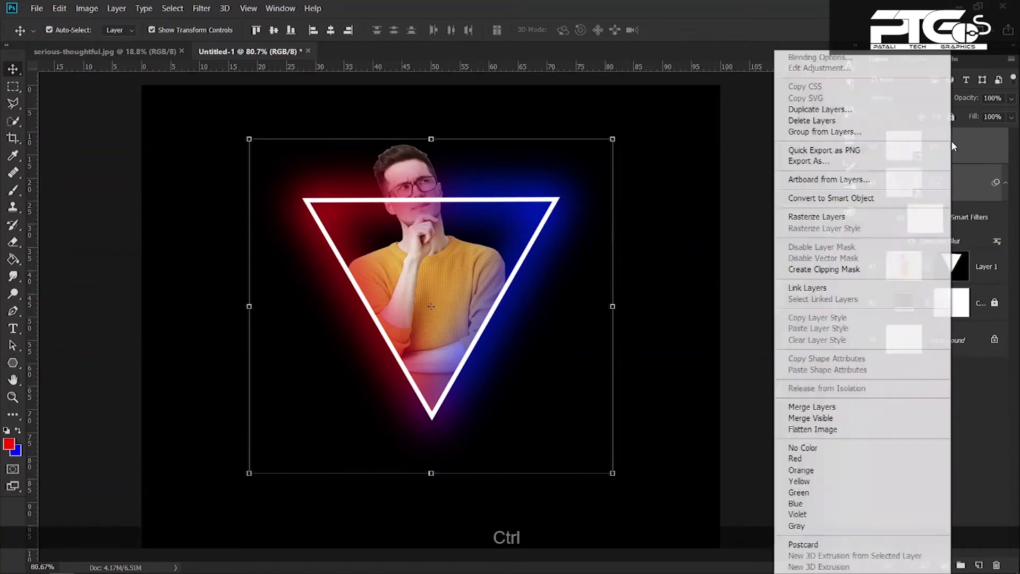
{"action": "left_click", "coordinate": [849, 205]}
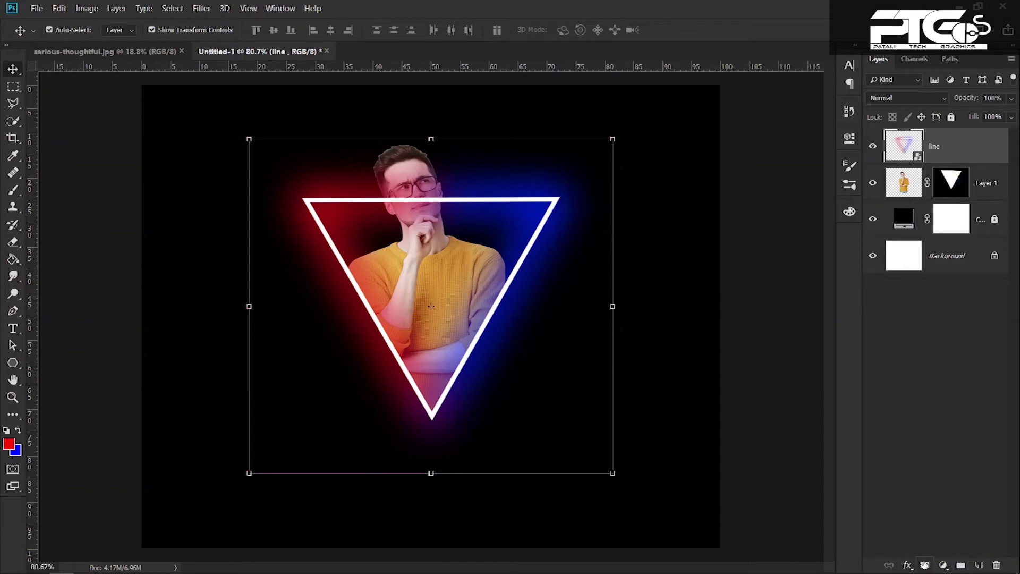
Add a mask to the line layer and, within the man's outline selection, paint black over his face at 28% opacity and 50% flow.
{"action": "left_click", "coordinate": [924, 565]}
{"action": "scroll", "coordinate": [440, 181], "scroll_direction": "up", "scroll_amount": 8}
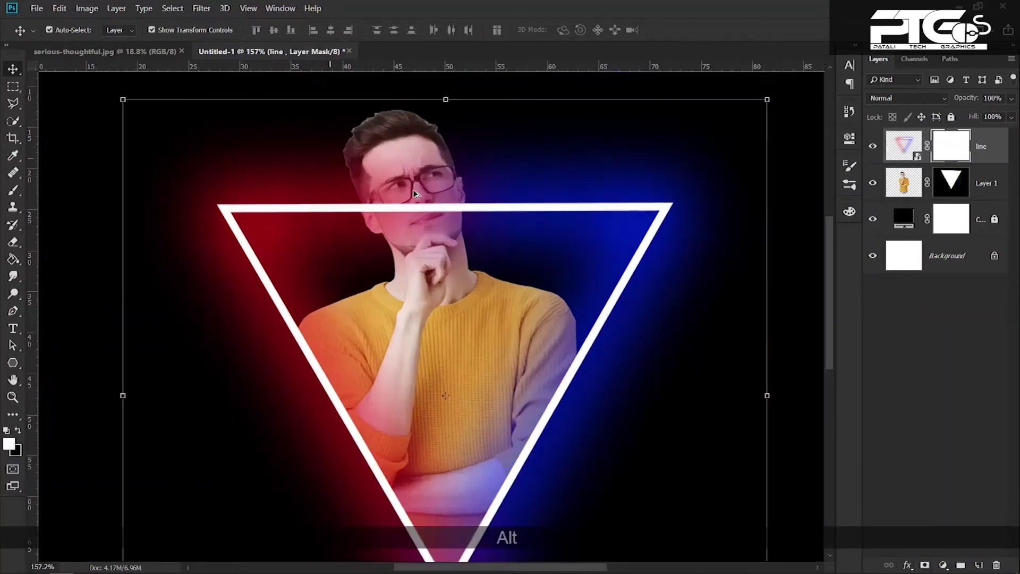
{"action": "scroll", "coordinate": [413, 190], "scroll_direction": "up", "scroll_amount": 2}
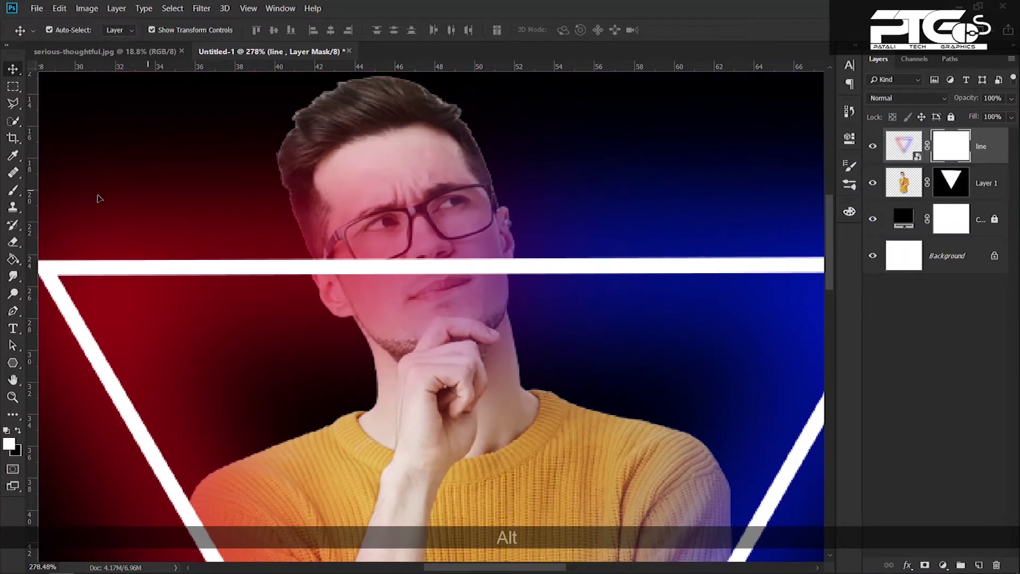
{"action": "left_click", "coordinate": [13, 190]}
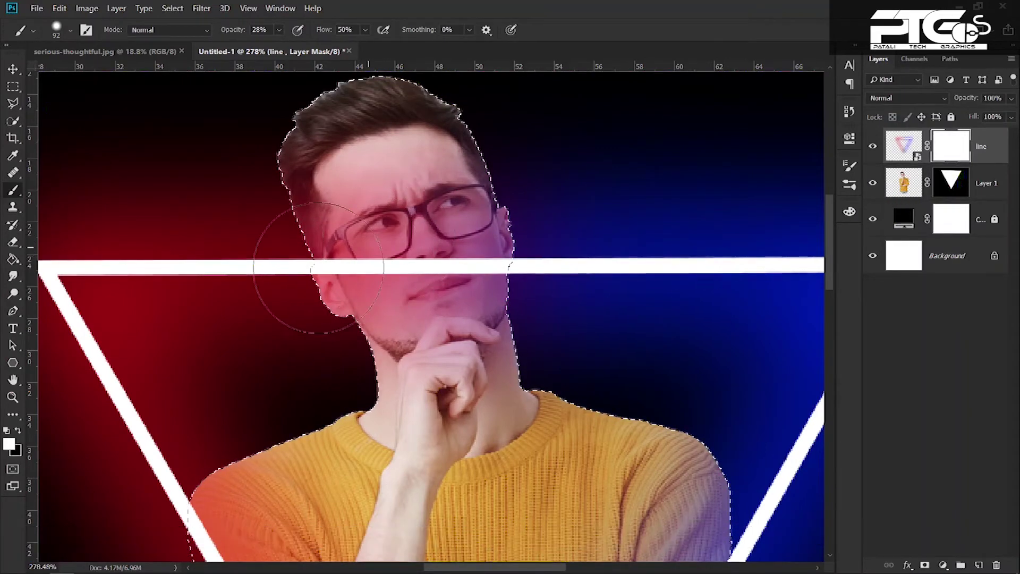
{"action": "left_click", "coordinate": [16, 429]}
{"action": "mouse_move", "coordinate": [420, 276]}
{"action": "left_mouse_down"}
{"action": "mouse_move", "coordinate": [424, 255]}
{"action": "mouse_move", "coordinate": [450, 250]}
{"action": "left_mouse_up"}
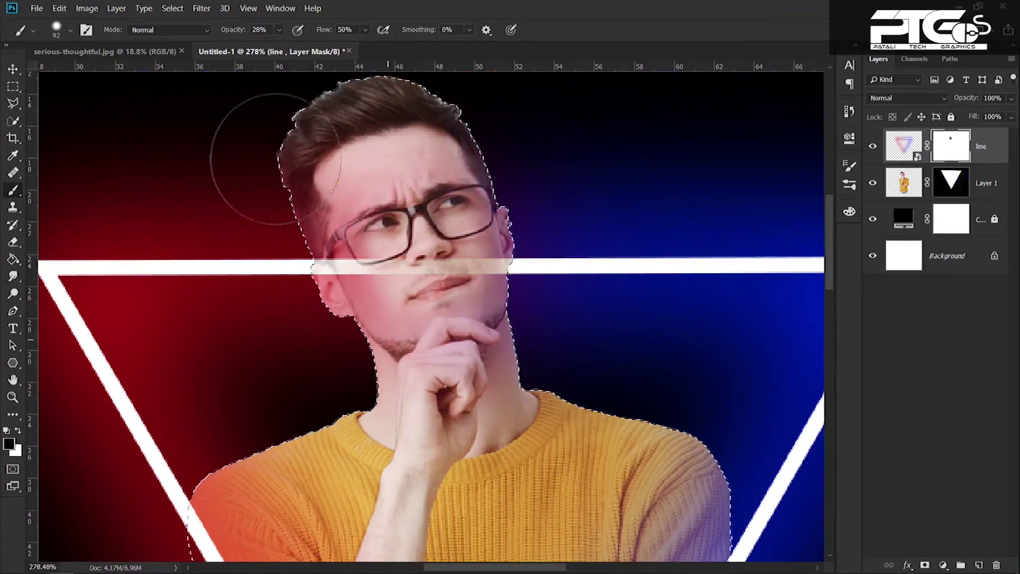
{"action": "left_click_drag", "start_coordinate": [289, 284], "coordinate": [327, 261]}
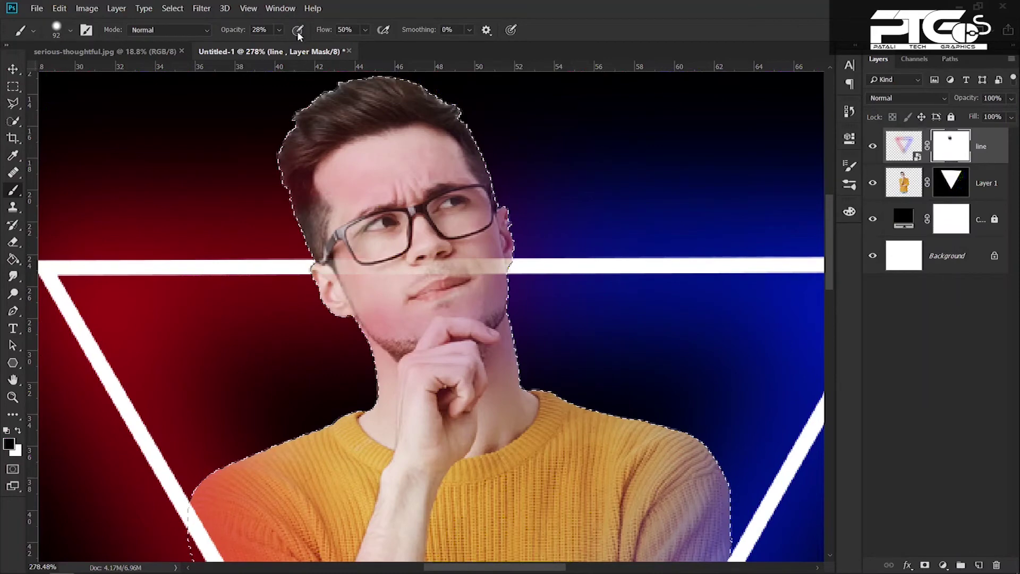
Set brush opacity and flow to 100% and paint the mask black over the man's face, neck and hand to hide the line and glow.
{"action": "left_click_drag", "start_coordinate": [369, 30], "coordinate": [372, 32]}
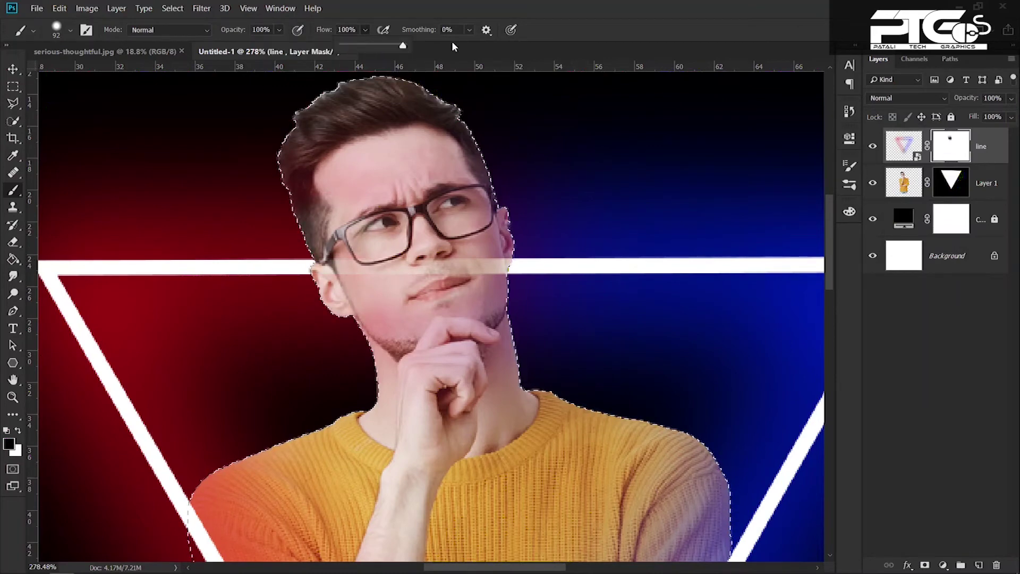
{"action": "mouse_move", "coordinate": [416, 372]}
{"action": "left_mouse_down"}
{"action": "mouse_move", "coordinate": [352, 267]}
{"action": "mouse_move", "coordinate": [328, 117]}
{"action": "mouse_move", "coordinate": [474, 168]}
{"action": "mouse_move", "coordinate": [352, 131]}
{"action": "mouse_move", "coordinate": [347, 223]}
{"action": "mouse_move", "coordinate": [408, 125]}
{"action": "mouse_move", "coordinate": [467, 236]}
{"action": "left_mouse_up"}
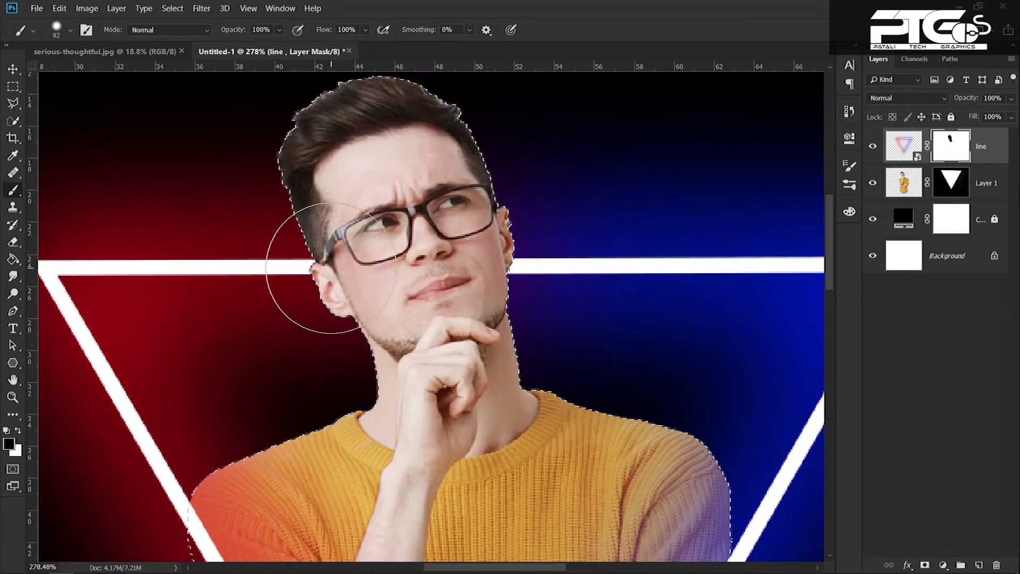
{"action": "scroll", "coordinate": [403, 314], "scroll_direction": "down", "scroll_amount": 3}
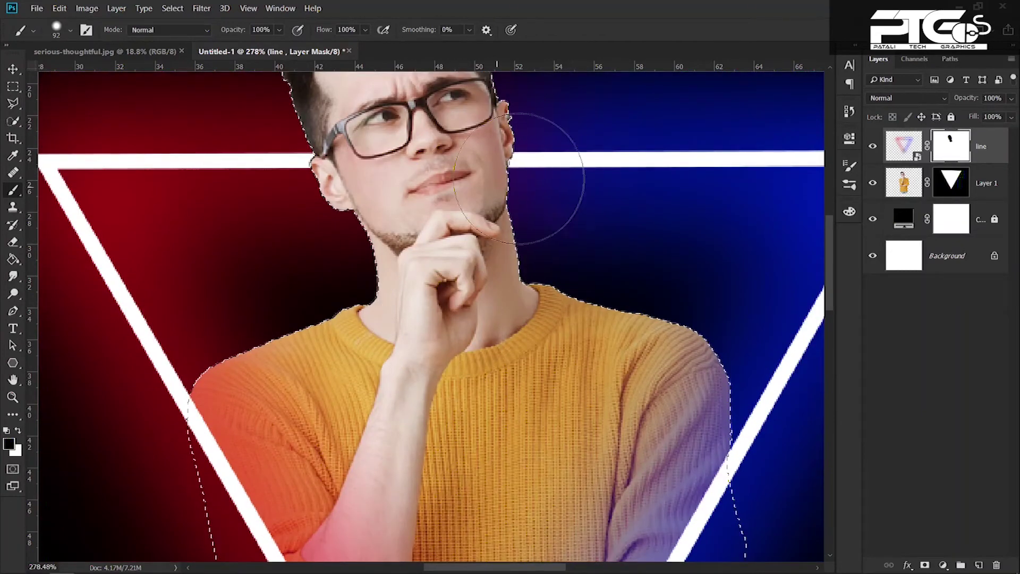
Check the line layer's mask on its own and clear the selection around the man.
{"action": "left_click", "coordinate": [917, 153], "text": "alt"}
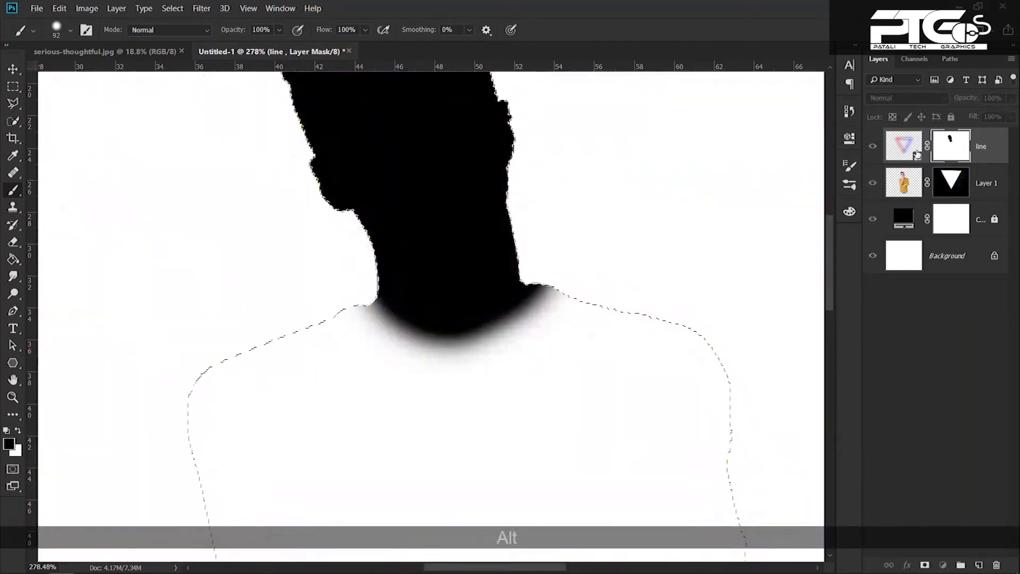
{"action": "left_click", "coordinate": [915, 153]}
{"action": "scroll", "coordinate": [425, 297], "scroll_direction": "up", "scroll_amount": 3}
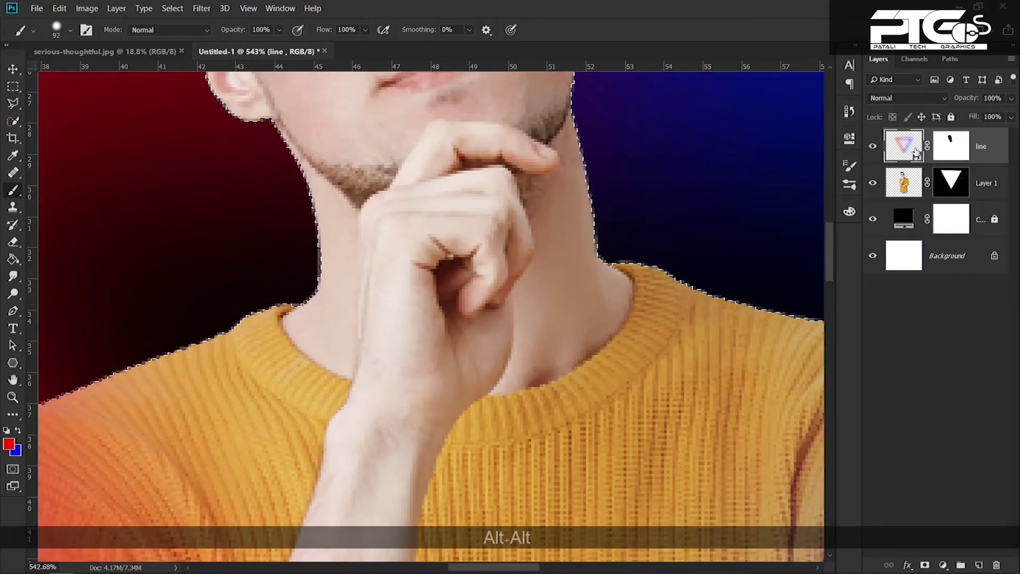
{"action": "left_click", "coordinate": [951, 146]}
{"action": "key", "text": "d"}
{"action": "key", "text": "x"}
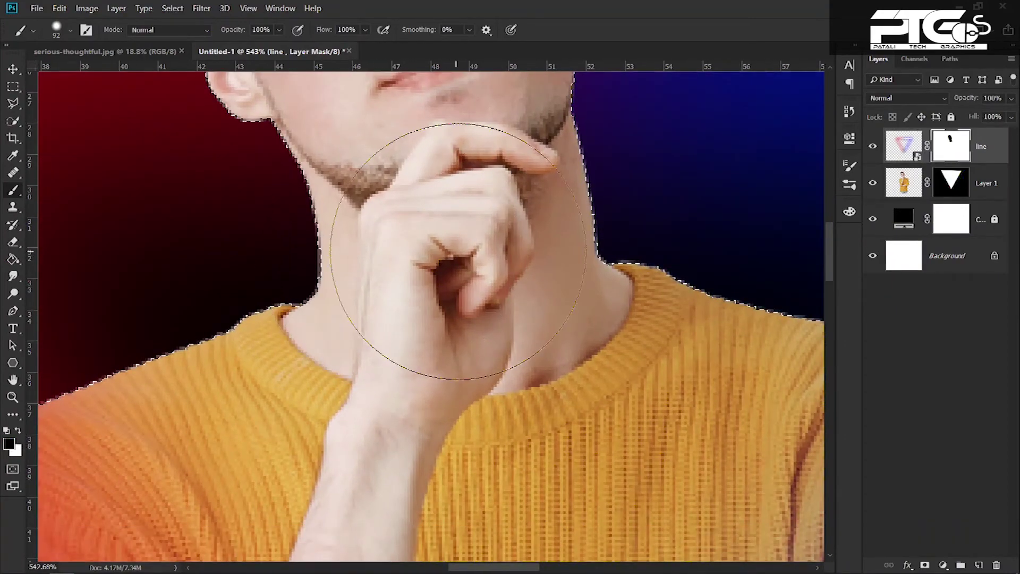
{"action": "key", "text": "alt"}
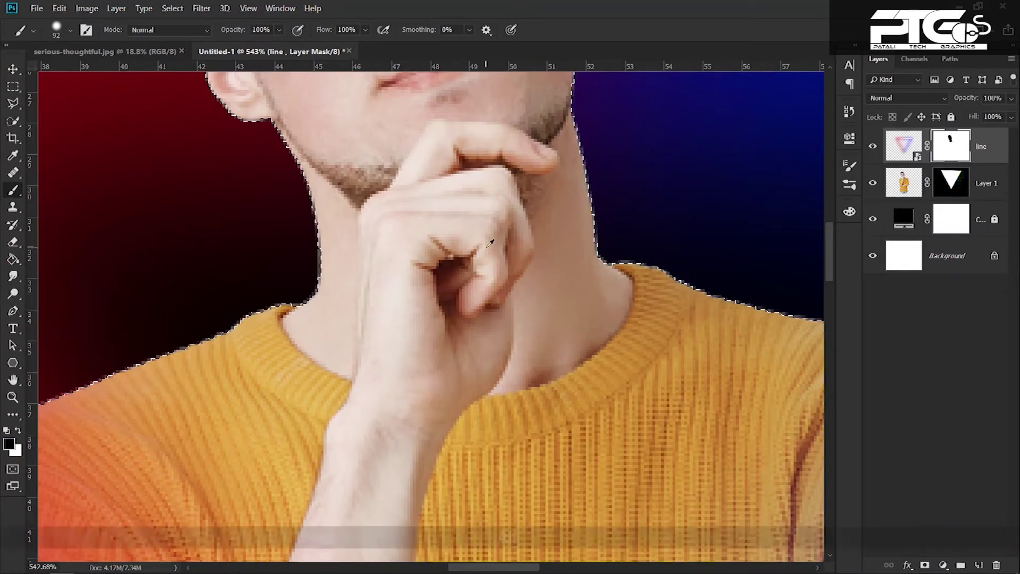
{"action": "scroll", "coordinate": [489, 242], "scroll_direction": "down", "scroll_amount": 5}
{"action": "key", "text": "ctrl+d"}
{"action": "scroll", "coordinate": [486, 200], "scroll_direction": "down", "scroll_amount": 4}
{"action": "scroll", "coordinate": [485, 200], "scroll_direction": "up", "scroll_amount": 3}
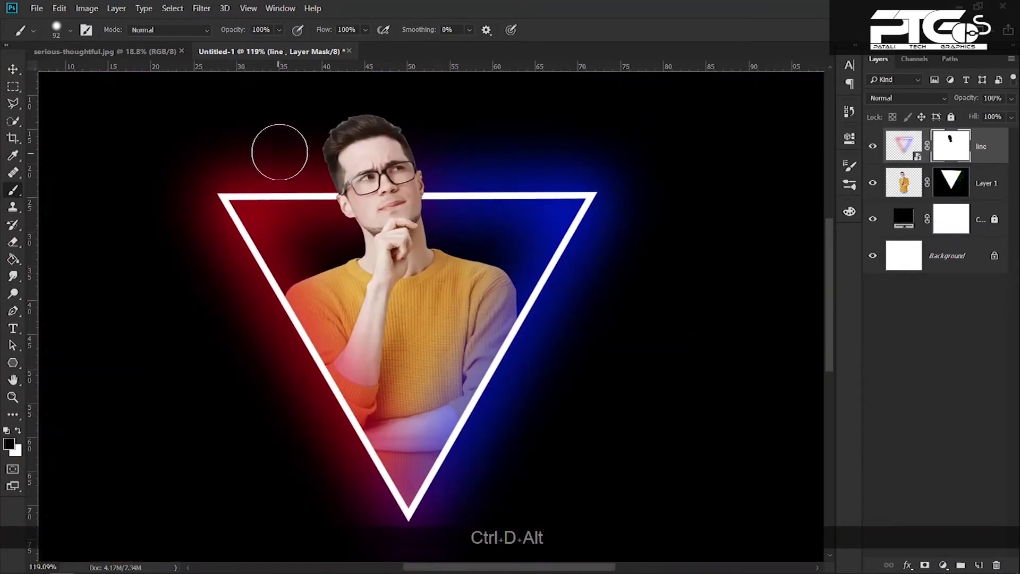
{"action": "left_click", "coordinate": [16, 71]}
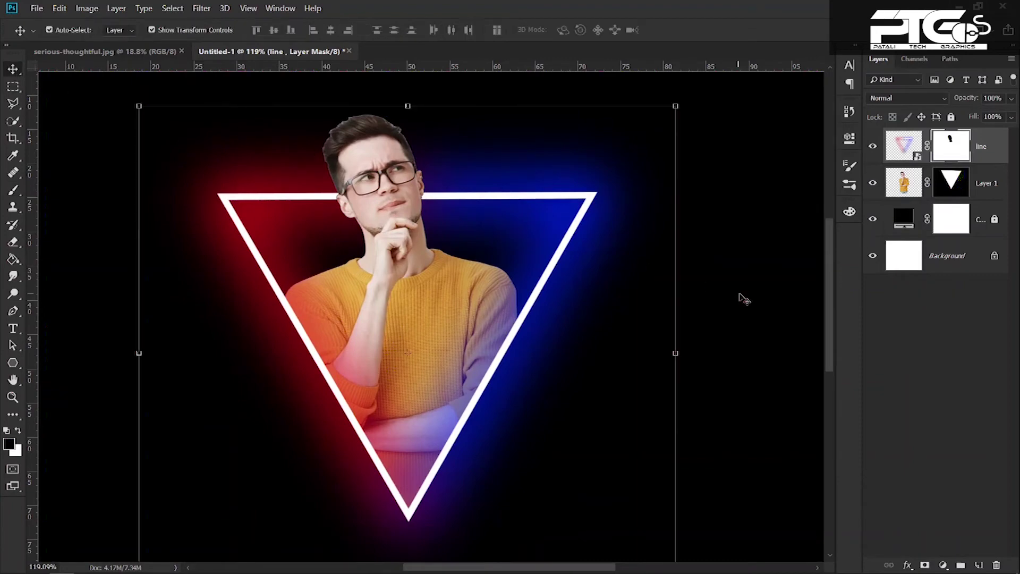
{"action": "left_click", "coordinate": [936, 365]}
Add a new layer directly above Layer 1 and set the brush to 40% opacity and 50% flow.
{"action": "left_click", "coordinate": [986, 194]}
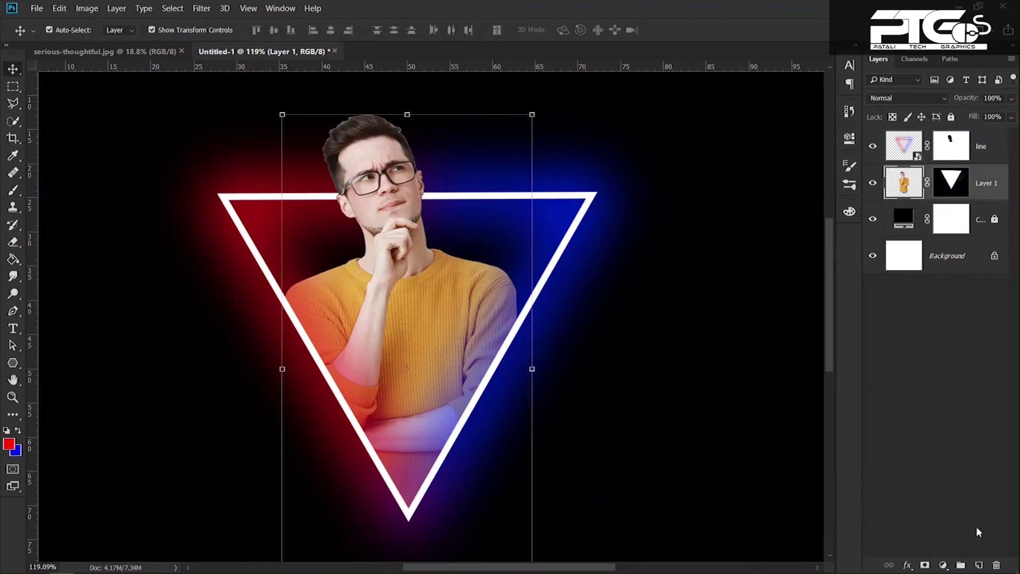
{"action": "left_click", "coordinate": [978, 565]}
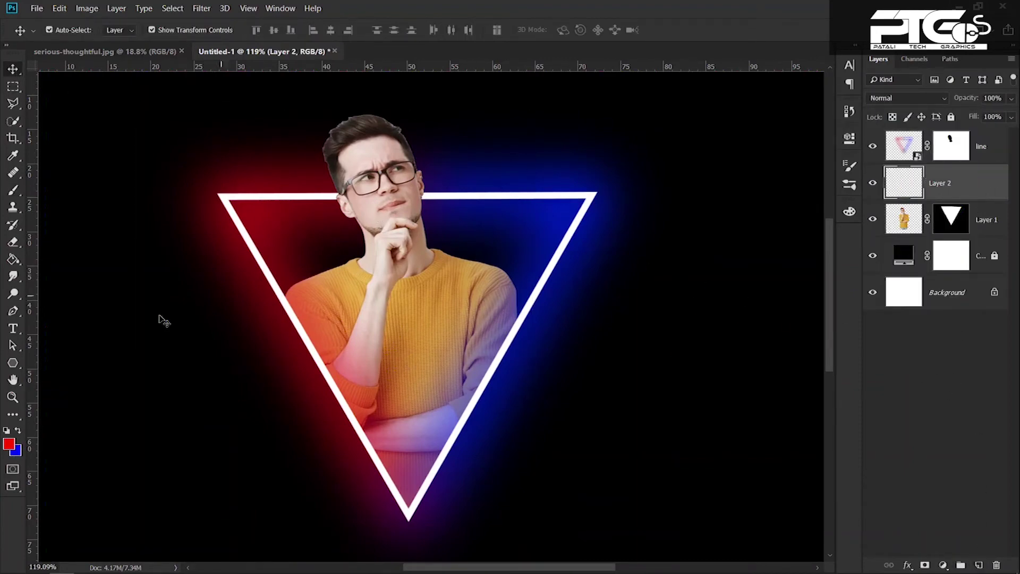
{"action": "left_click", "coordinate": [12, 190]}
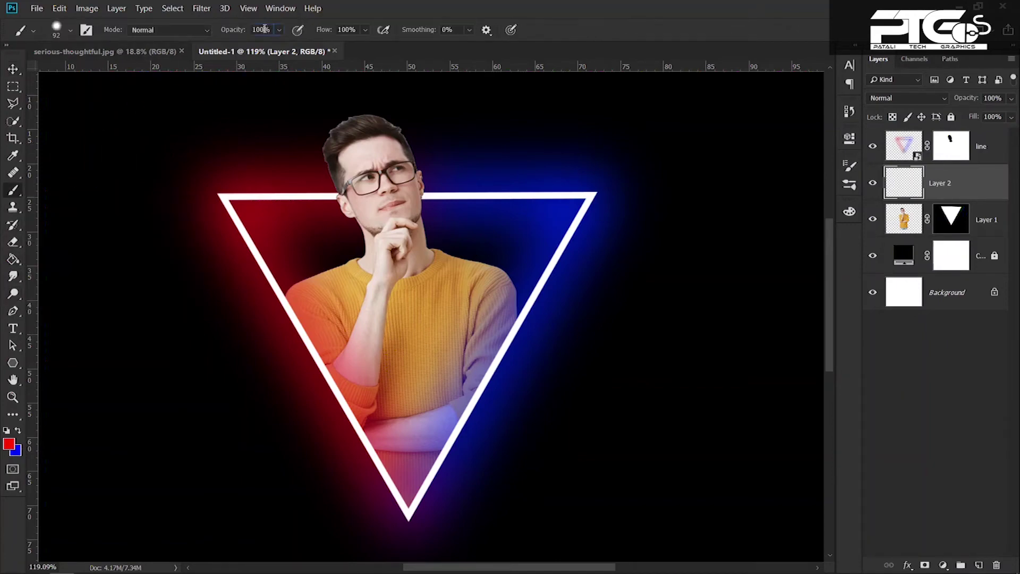
{"action": "key", "text": "KP_4"}
{"action": "key", "text": "KP_0"}
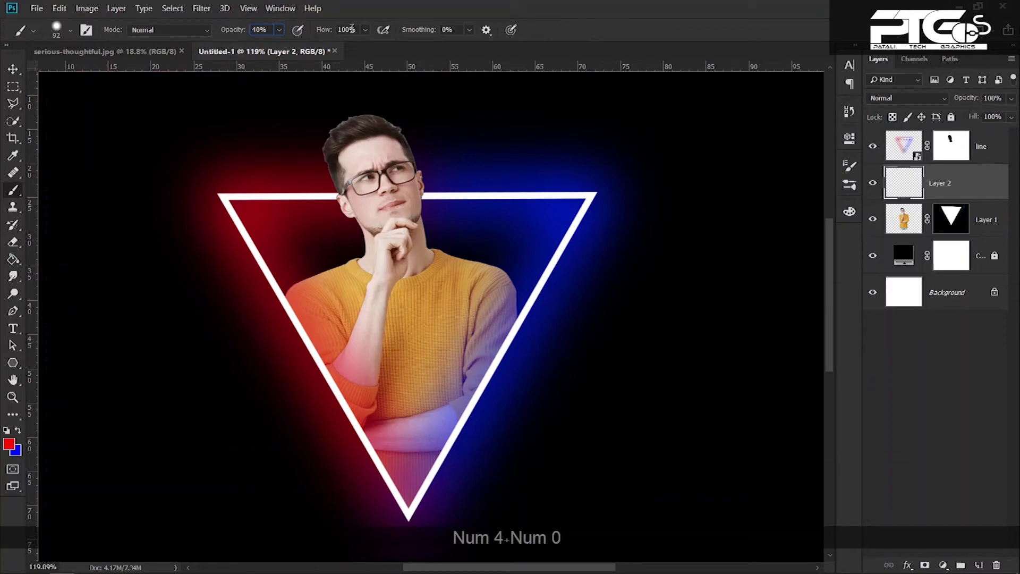
{"action": "key", "text": "KP_5"}
{"action": "key", "text": "KP_0"}
{"action": "left_click", "coordinate": [748, 191]}
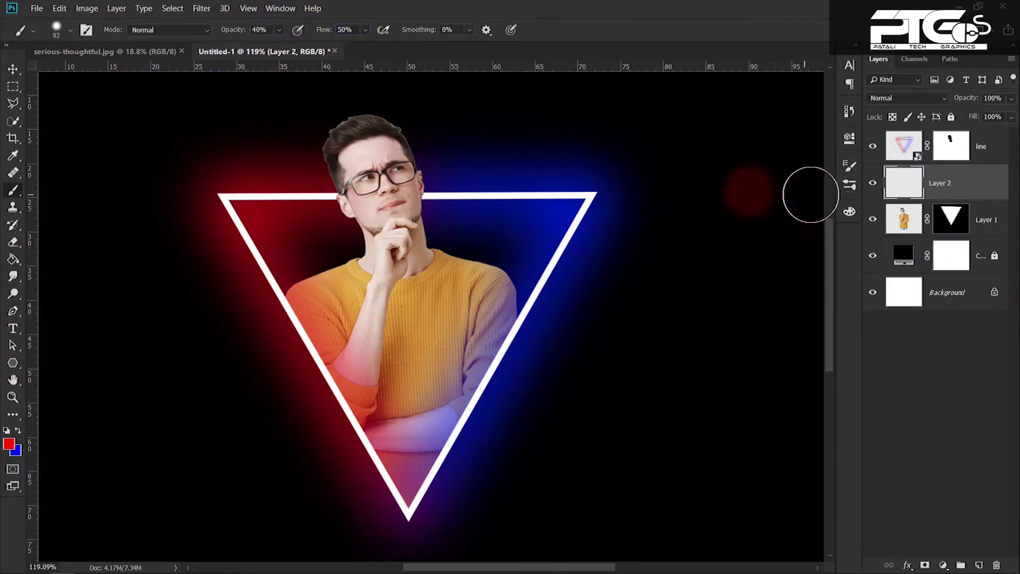
{"action": "key", "text": "ctrl+alt+z"}
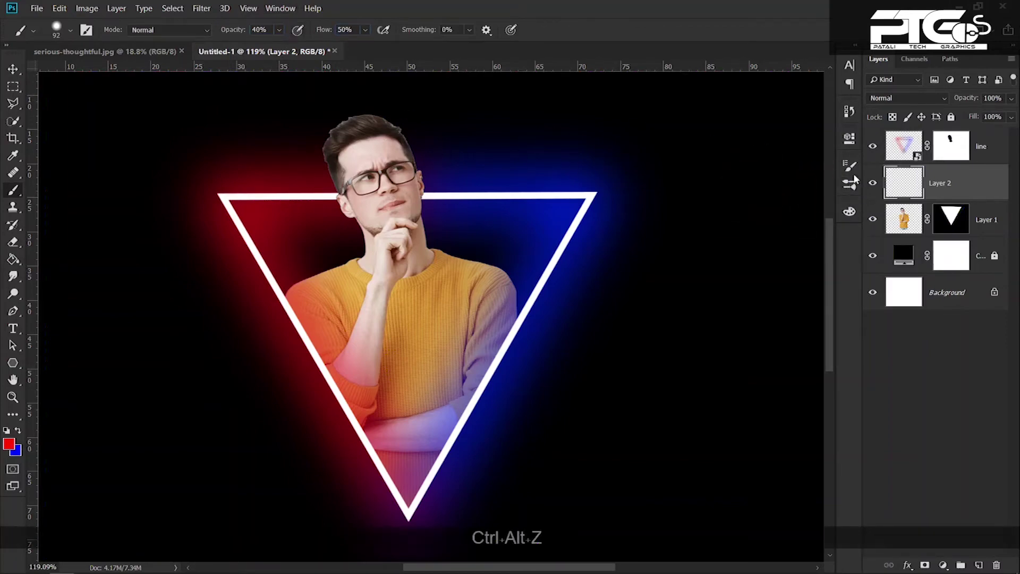
Within the man's outline, paint red over the side of his hair, face and sweater facing the red glow, and blend the layer as Soft Light.
{"action": "left_click", "coordinate": [904, 218], "text": "ctrl"}
{"action": "mouse_move", "coordinate": [366, 125]}
{"action": "left_mouse_down"}
{"action": "mouse_move", "coordinate": [319, 221]}
{"action": "mouse_move", "coordinate": [335, 160]}
{"action": "mouse_move", "coordinate": [349, 219]}
{"action": "mouse_move", "coordinate": [343, 154]}
{"action": "mouse_move", "coordinate": [332, 164]}
{"action": "mouse_move", "coordinate": [339, 250]}
{"action": "mouse_move", "coordinate": [288, 347]}
{"action": "mouse_move", "coordinate": [311, 348]}
{"action": "mouse_move", "coordinate": [321, 296]}
{"action": "mouse_move", "coordinate": [334, 420]}
{"action": "mouse_move", "coordinate": [313, 407]}
{"action": "mouse_move", "coordinate": [319, 262]}
{"action": "mouse_move", "coordinate": [335, 227]}
{"action": "mouse_move", "coordinate": [346, 237]}
{"action": "left_mouse_up"}
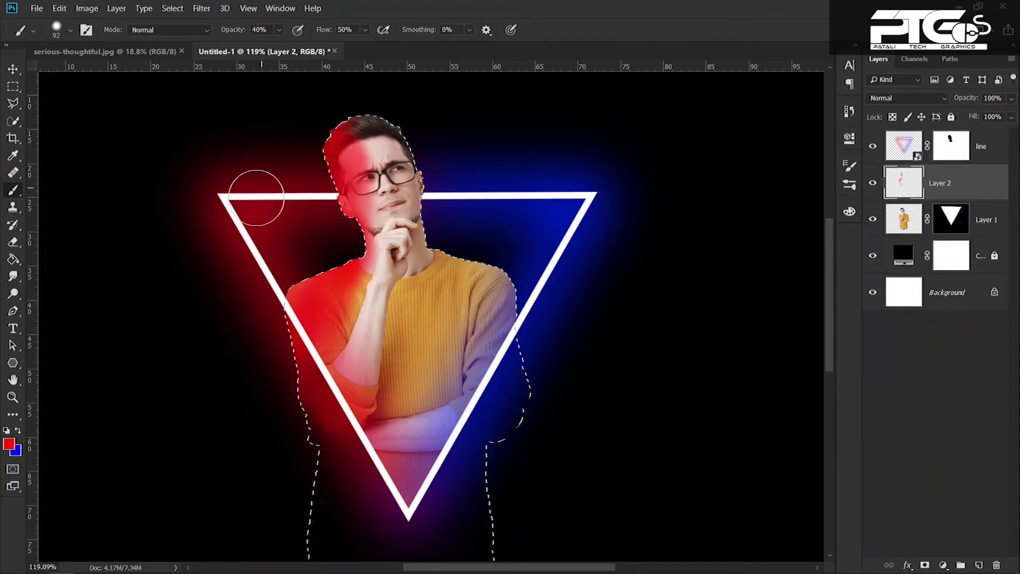
{"action": "key", "text": "ctrl+d"}
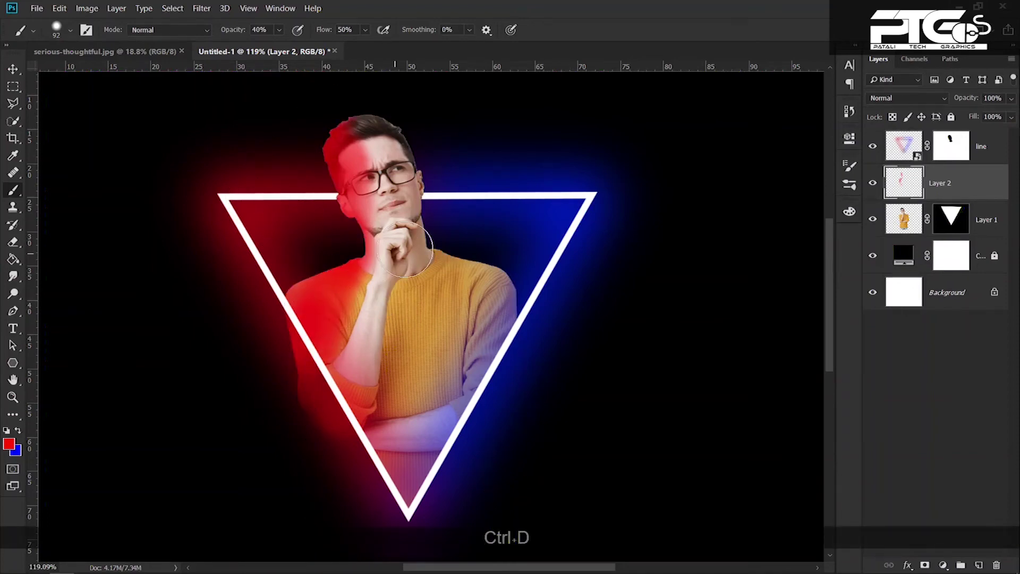
{"action": "left_click", "coordinate": [920, 99]}
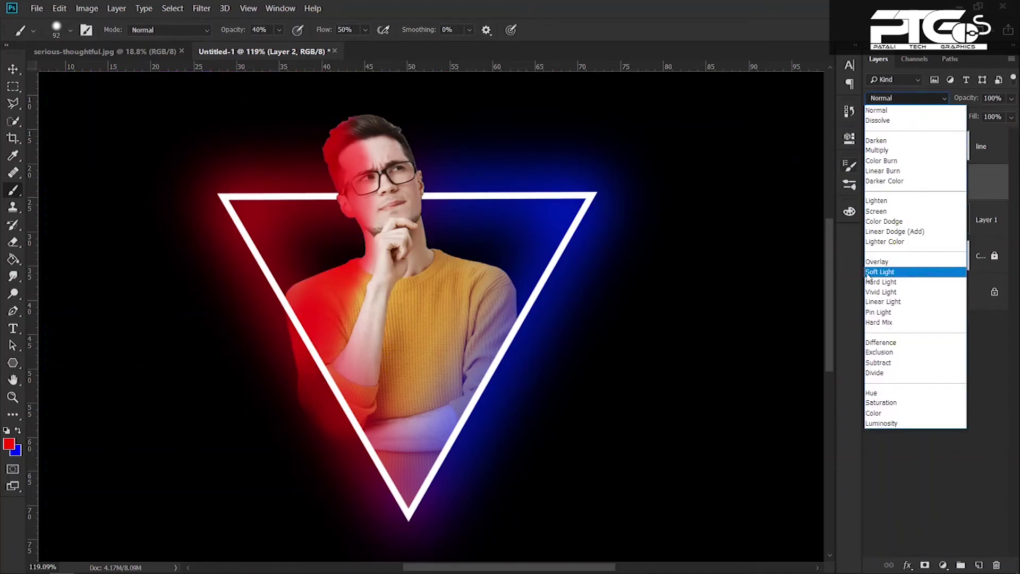
{"action": "left_click", "coordinate": [904, 273]}
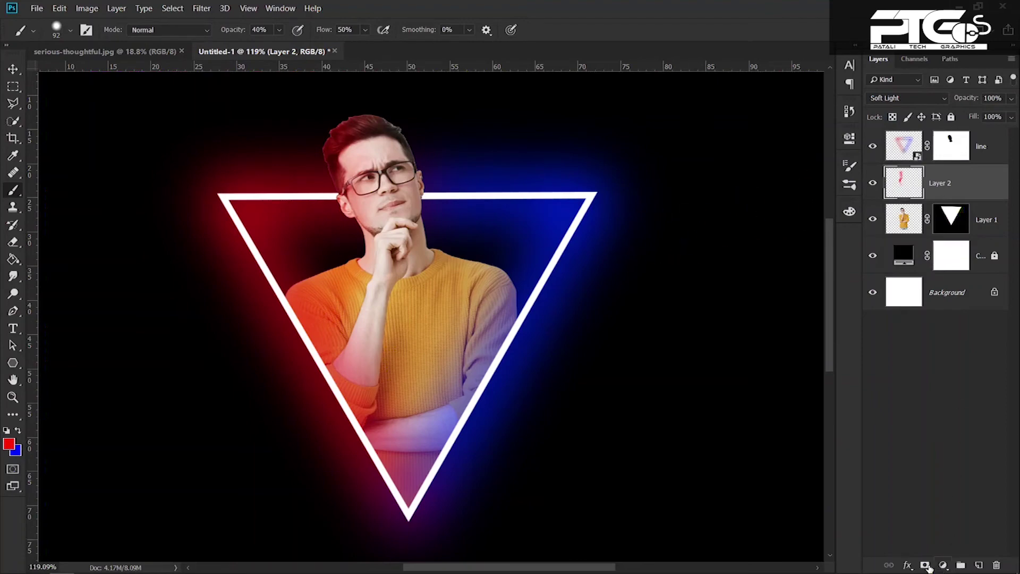
On another new layer, paint blue within the man's outline on the side facing the blue glow, and blend it as Soft Light.
{"action": "left_click", "coordinate": [978, 565]}
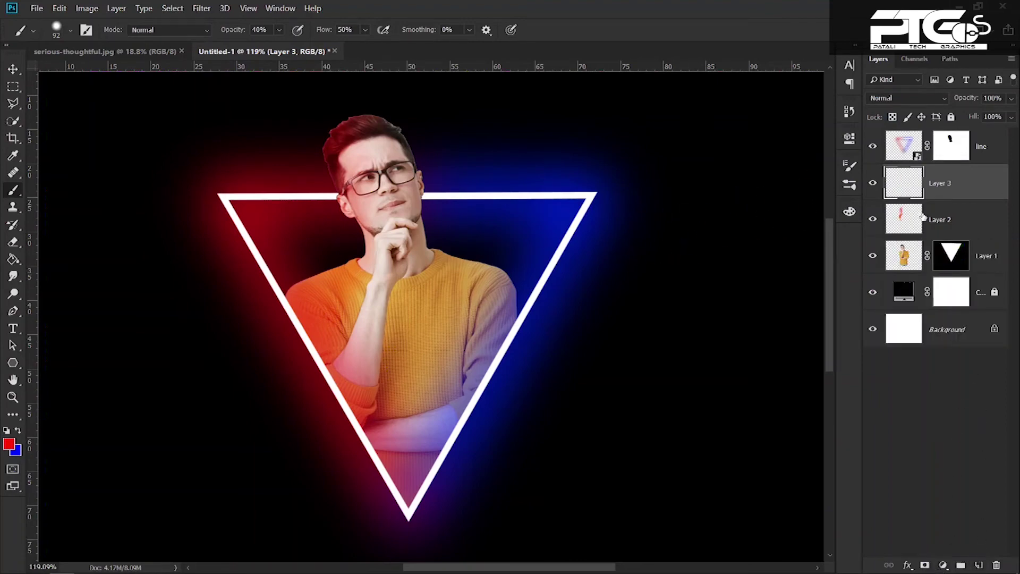
{"action": "left_click", "coordinate": [17, 430]}
{"action": "left_click", "coordinate": [902, 256], "text": "ctrl"}
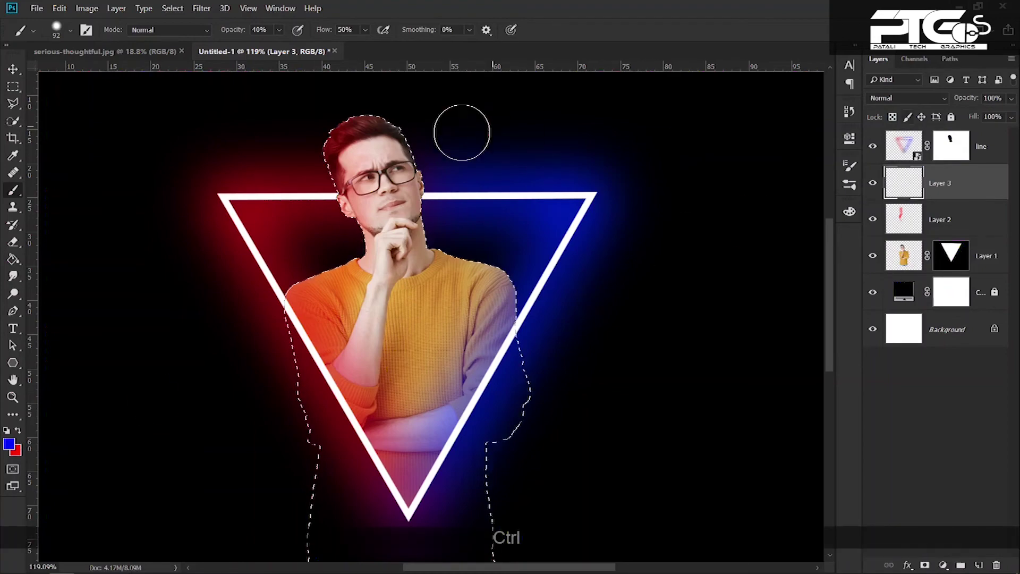
{"action": "mouse_move", "coordinate": [368, 118]}
{"action": "left_mouse_down"}
{"action": "mouse_move", "coordinate": [392, 130]}
{"action": "mouse_move", "coordinate": [383, 113]}
{"action": "mouse_move", "coordinate": [427, 142]}
{"action": "mouse_move", "coordinate": [441, 241]}
{"action": "mouse_move", "coordinate": [493, 289]}
{"action": "mouse_move", "coordinate": [483, 284]}
{"action": "mouse_move", "coordinate": [526, 290]}
{"action": "mouse_move", "coordinate": [481, 308]}
{"action": "mouse_move", "coordinate": [405, 363]}
{"action": "mouse_move", "coordinate": [394, 401]}
{"action": "mouse_move", "coordinate": [455, 380]}
{"action": "mouse_move", "coordinate": [452, 298]}
{"action": "mouse_move", "coordinate": [428, 368]}
{"action": "mouse_move", "coordinate": [479, 317]}
{"action": "mouse_move", "coordinate": [433, 313]}
{"action": "mouse_move", "coordinate": [431, 266]}
{"action": "mouse_move", "coordinate": [452, 231]}
{"action": "mouse_move", "coordinate": [382, 118]}
{"action": "left_mouse_up"}
{"action": "key", "text": "ctrl+alt+z"}
{"action": "key", "text": "ctrl+alt+z"}
{"action": "key", "text": "ctrl+alt+z"}
{"action": "key", "text": "ctrl+alt+z"}
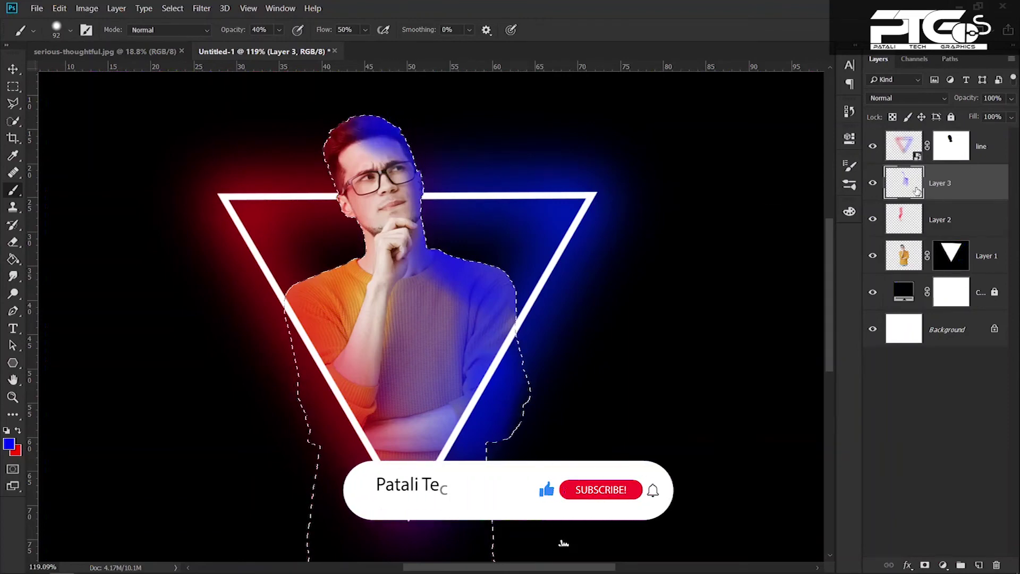
{"action": "key", "text": "ctrl+d"}
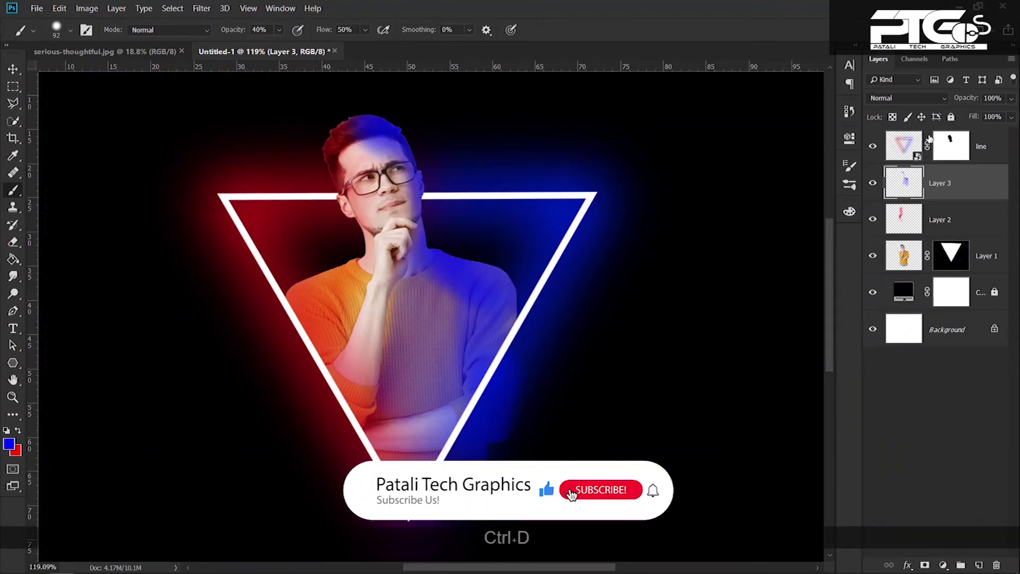
{"action": "left_click", "coordinate": [914, 98]}
{"action": "left_click", "coordinate": [871, 273]}
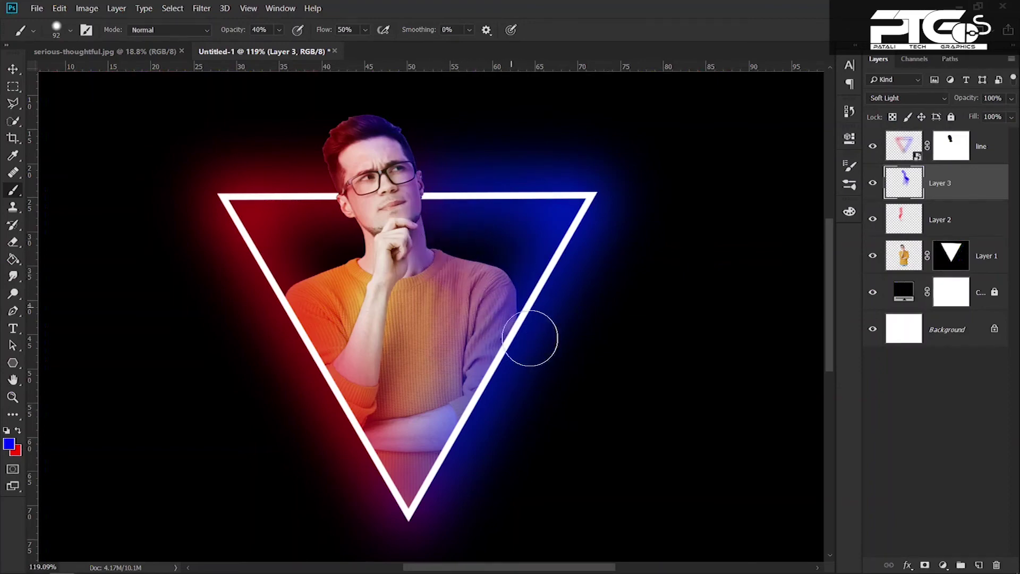
Select Layer 2, make red the foreground colour and clear the man's outline selection.
{"action": "left_click", "coordinate": [882, 220]}
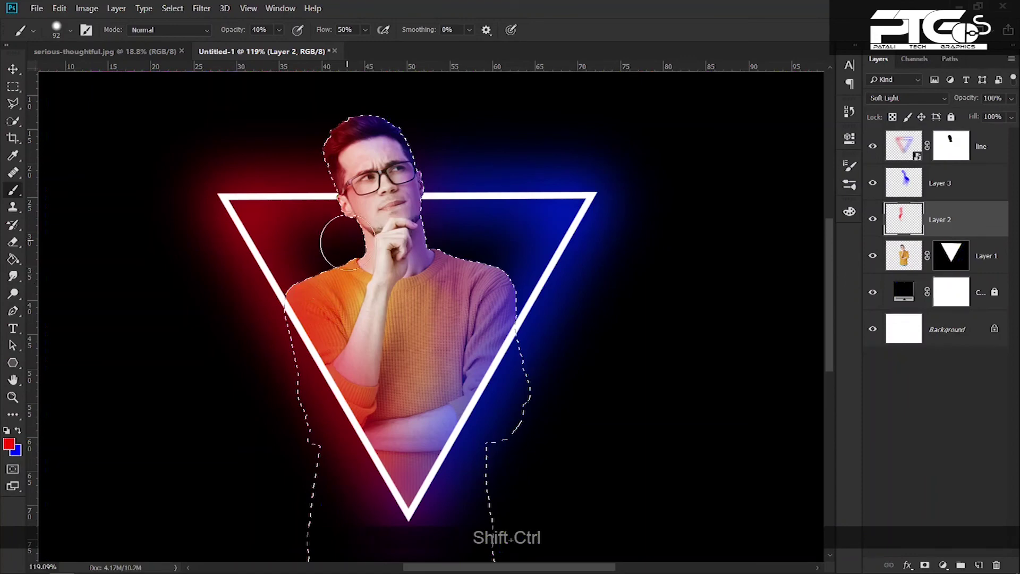
{"action": "key", "text": "ctrl+d"}
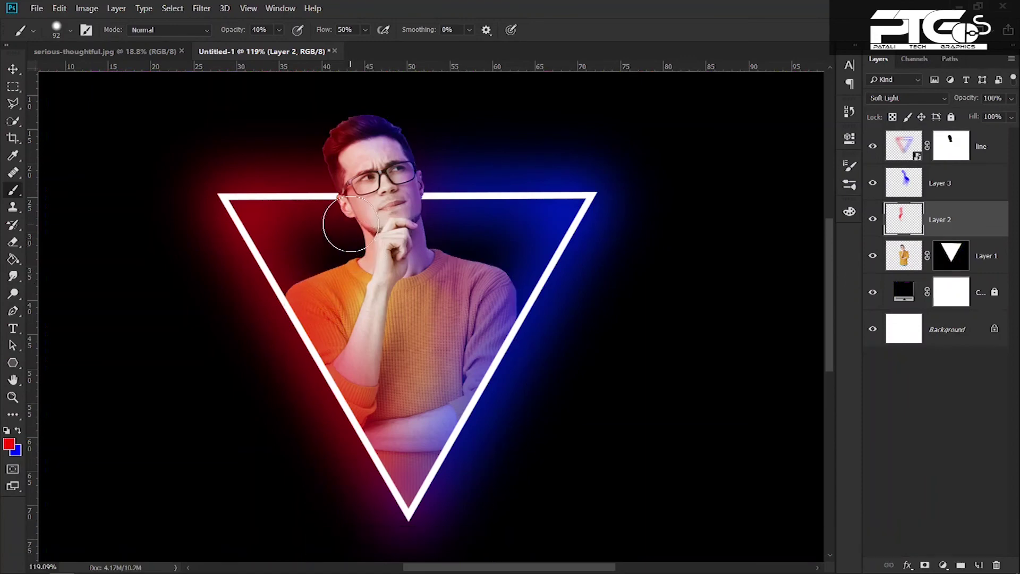
{"action": "left_click", "coordinate": [17, 76]}
{"action": "left_click", "coordinate": [77, 136]}
Select the line layer and Layers 1 to 3 together and move the artwork slightly down on the canvas.
{"action": "scroll", "coordinate": [216, 185], "scroll_direction": "down", "scroll_amount": 3}
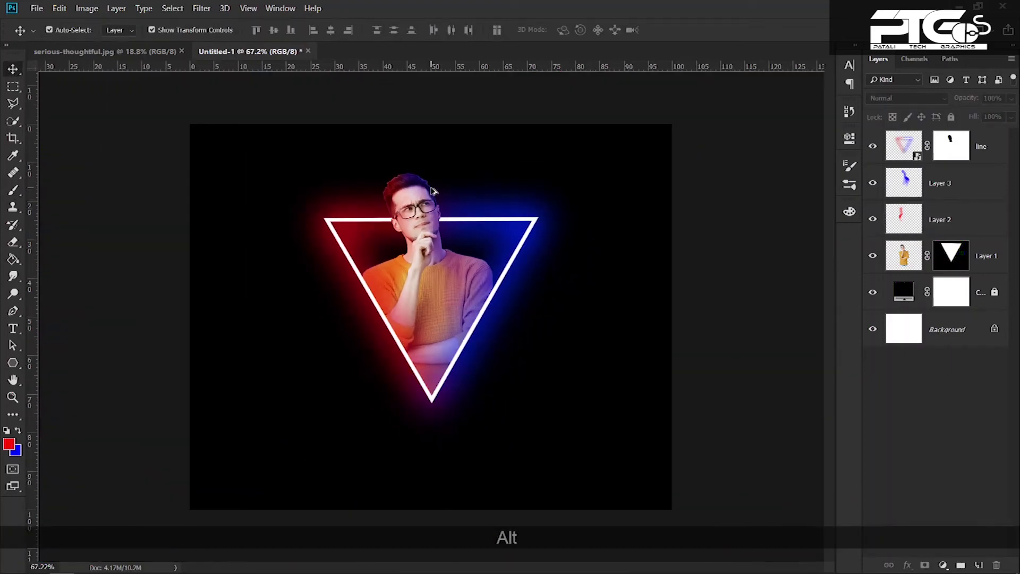
{"action": "scroll", "coordinate": [433, 192], "scroll_direction": "up", "scroll_amount": 1}
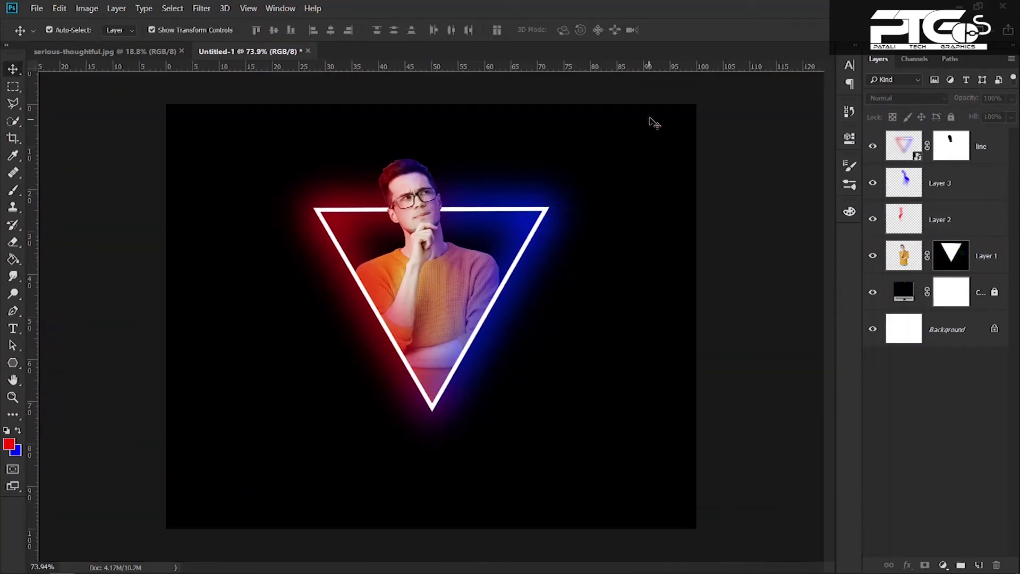
{"action": "left_click_drag", "start_coordinate": [661, 109], "coordinate": [191, 481]}
{"action": "left_click_drag", "start_coordinate": [418, 247], "coordinate": [418, 257]}
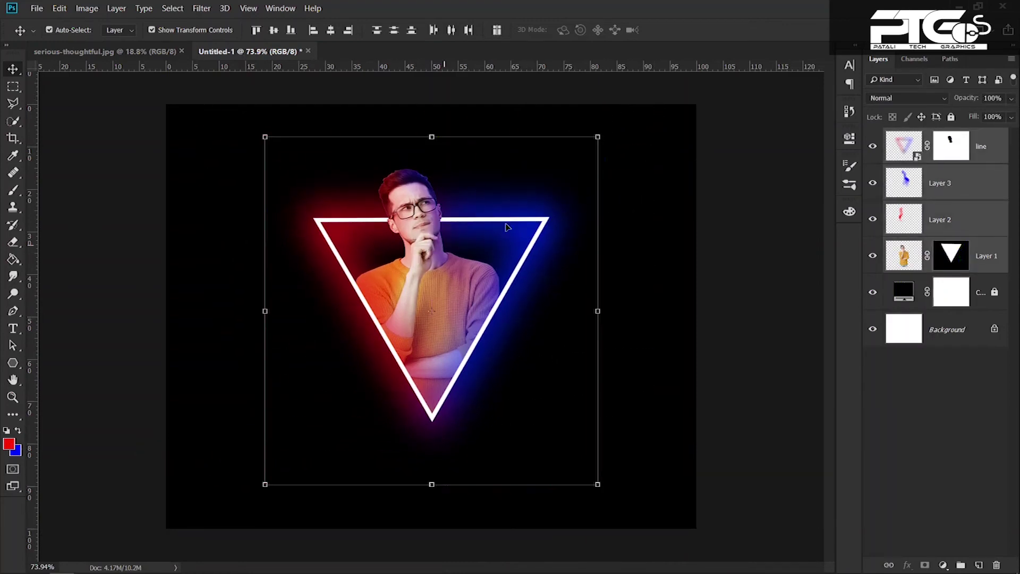
{"action": "left_click", "coordinate": [681, 198]}
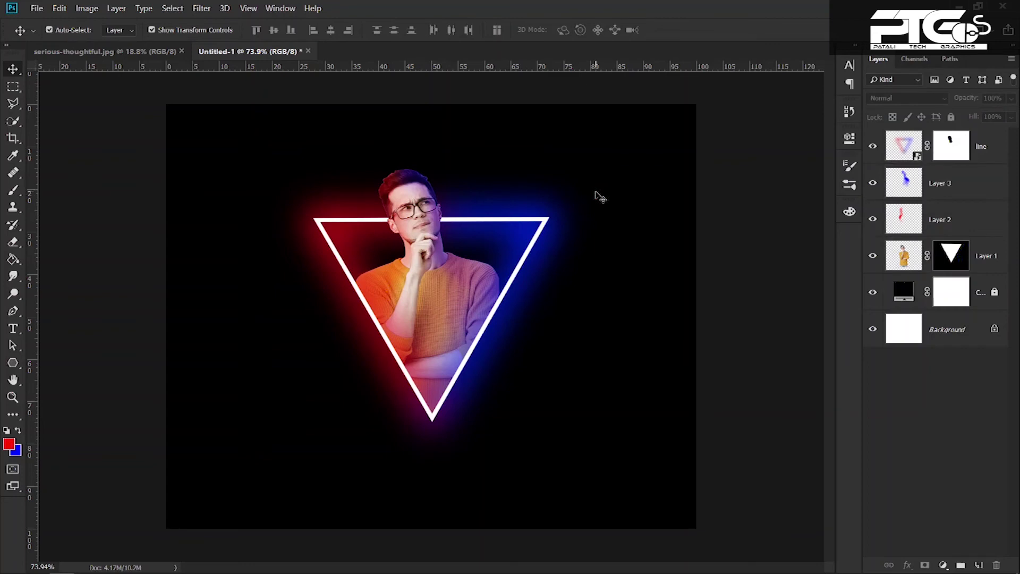
Stamp all visible layers into a new merged layer on top and check it by toggling its visibility.
{"action": "key", "text": "ctrl+alt+shift+e"}
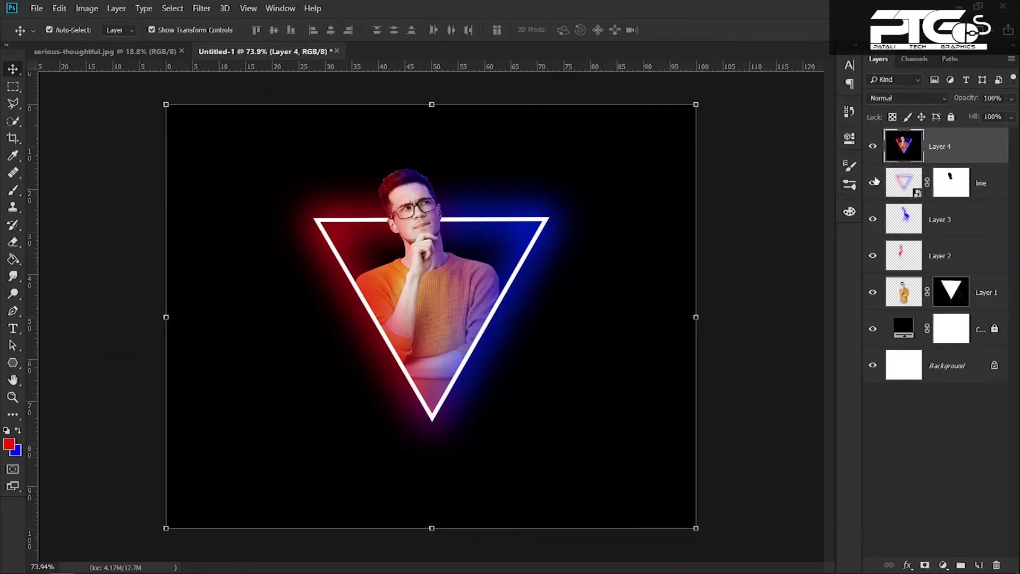
{"action": "left_click", "coordinate": [874, 147]}
{"action": "left_click", "coordinate": [874, 146]}
Apply a Camera Raw calibration to the merged layer: Red Primary hue -39 and saturation +6, Blue Primary hue -8 and saturation +46.
{"action": "left_click", "coordinate": [201, 8]}
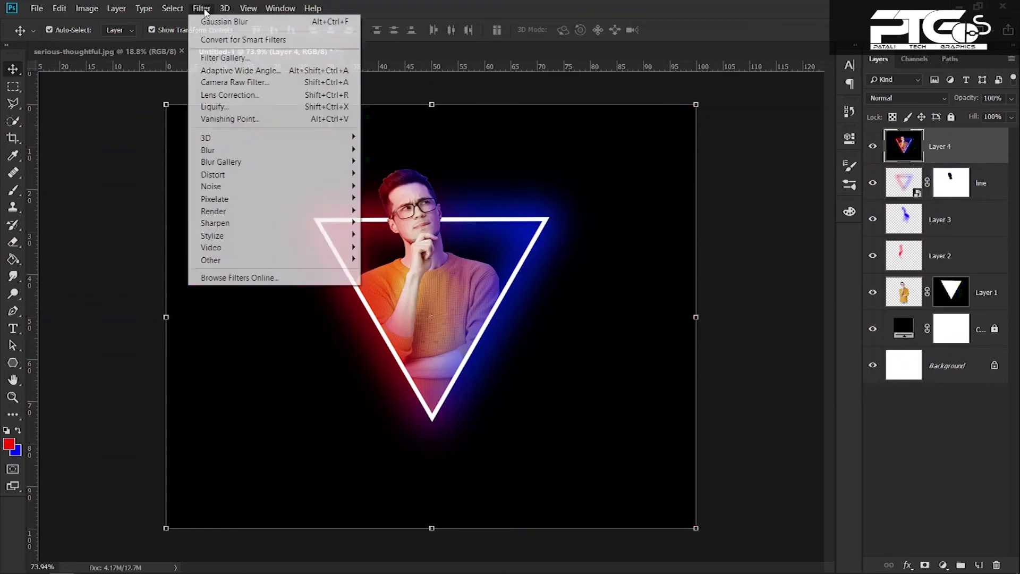
{"action": "left_click", "coordinate": [270, 83]}
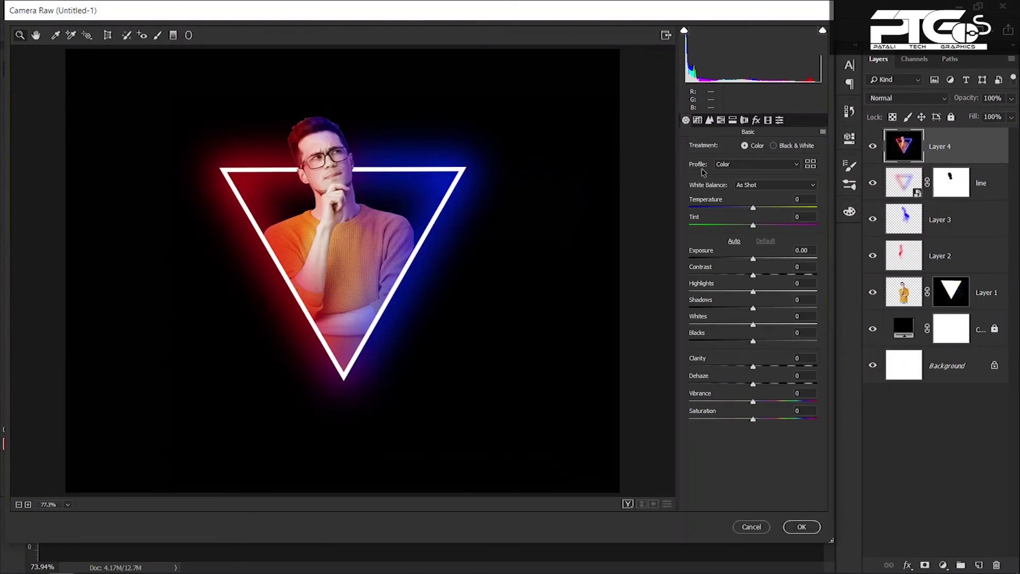
{"action": "left_click", "coordinate": [767, 120]}
{"action": "left_click", "coordinate": [769, 151]}
{"action": "left_click", "coordinate": [768, 152]}
{"action": "mouse_move", "coordinate": [752, 225]}
{"action": "left_mouse_down"}
{"action": "mouse_move", "coordinate": [767, 222]}
{"action": "mouse_move", "coordinate": [732, 223]}
{"action": "mouse_move", "coordinate": [759, 240]}
{"action": "left_mouse_up"}
{"action": "left_click_drag", "start_coordinate": [755, 324], "coordinate": [783, 339]}
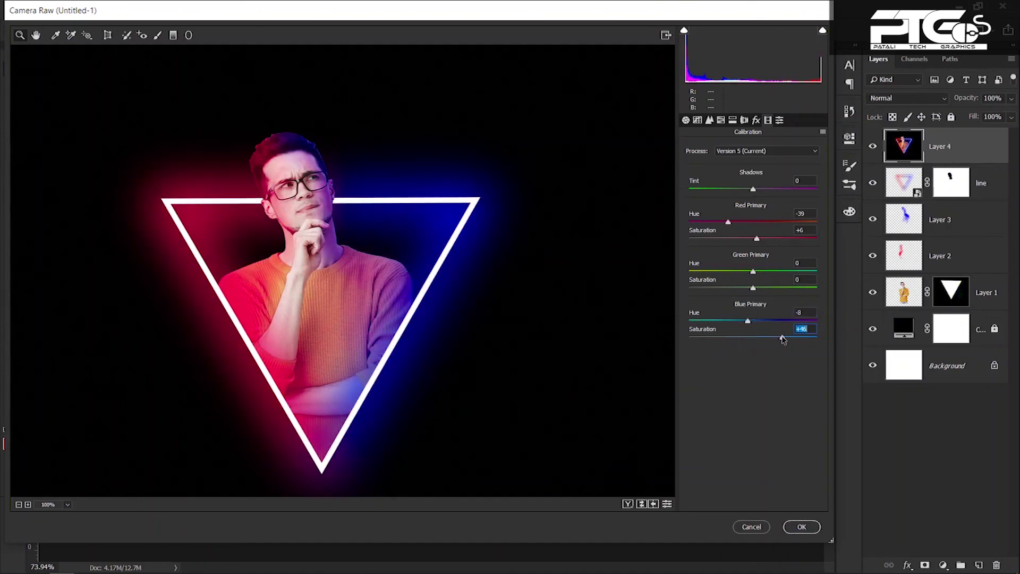
{"action": "left_click", "coordinate": [802, 526]}
Toggle Layer 4's visibility to compare the artwork with and without the colour calibration.
{"action": "left_click", "coordinate": [760, 242]}
{"action": "left_click", "coordinate": [871, 144]}
{"action": "left_click", "coordinate": [871, 144]}
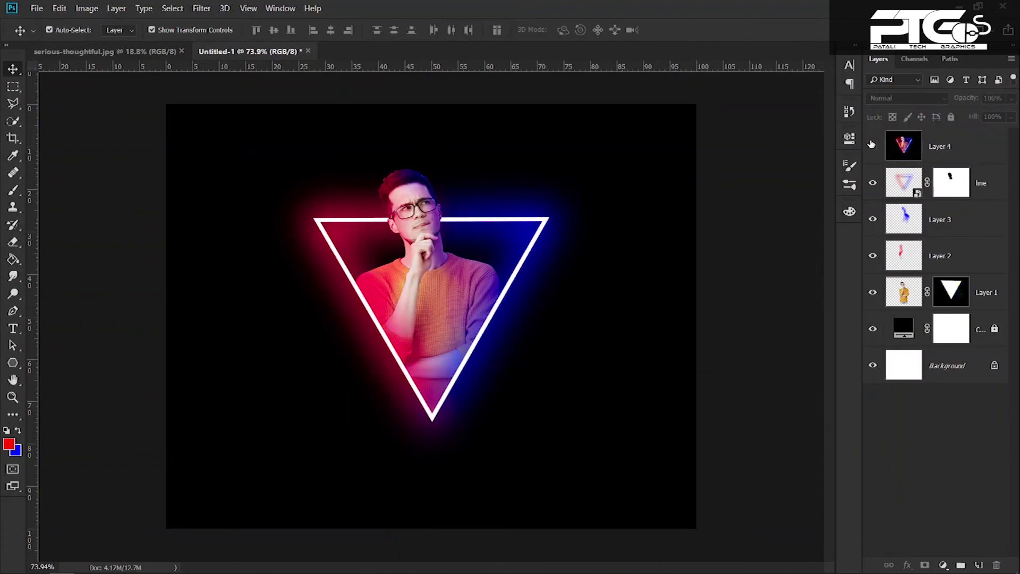